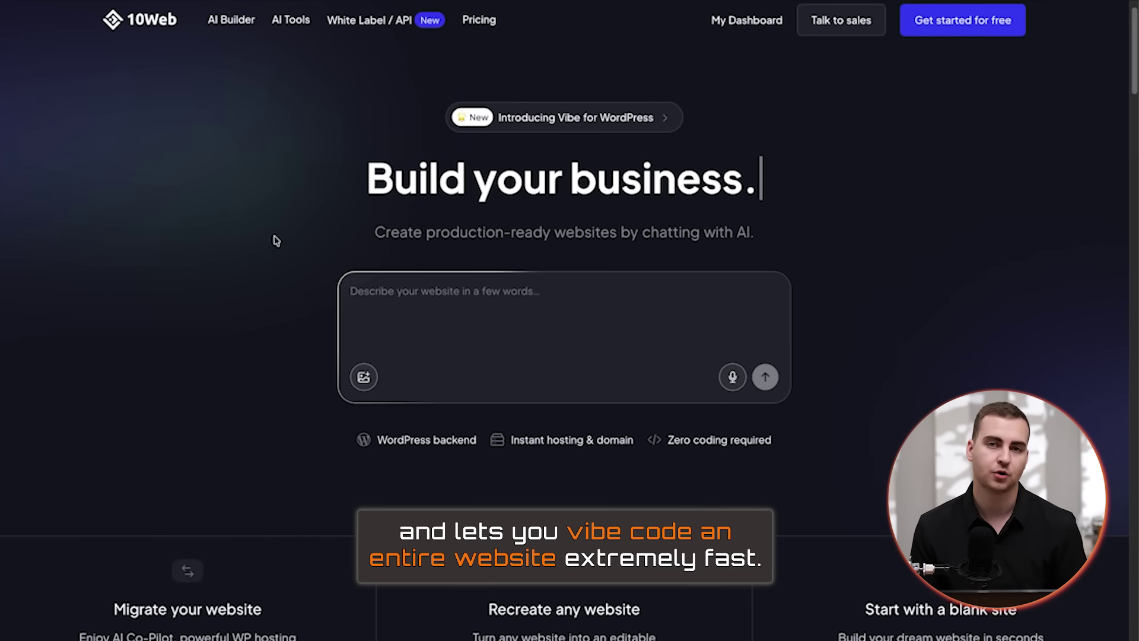
# - Clear a test word from the website prompt, leaving it empty, and go to the White Label Reseller Dashboard page
pyautogui.click(375, 294)
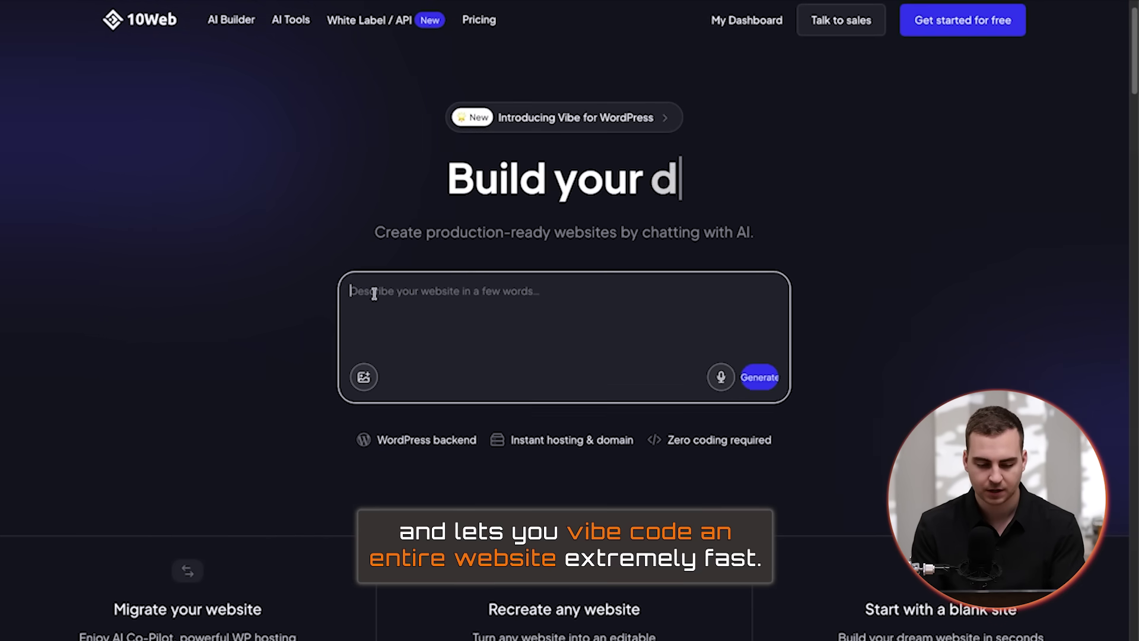
pyautogui.write('hello')
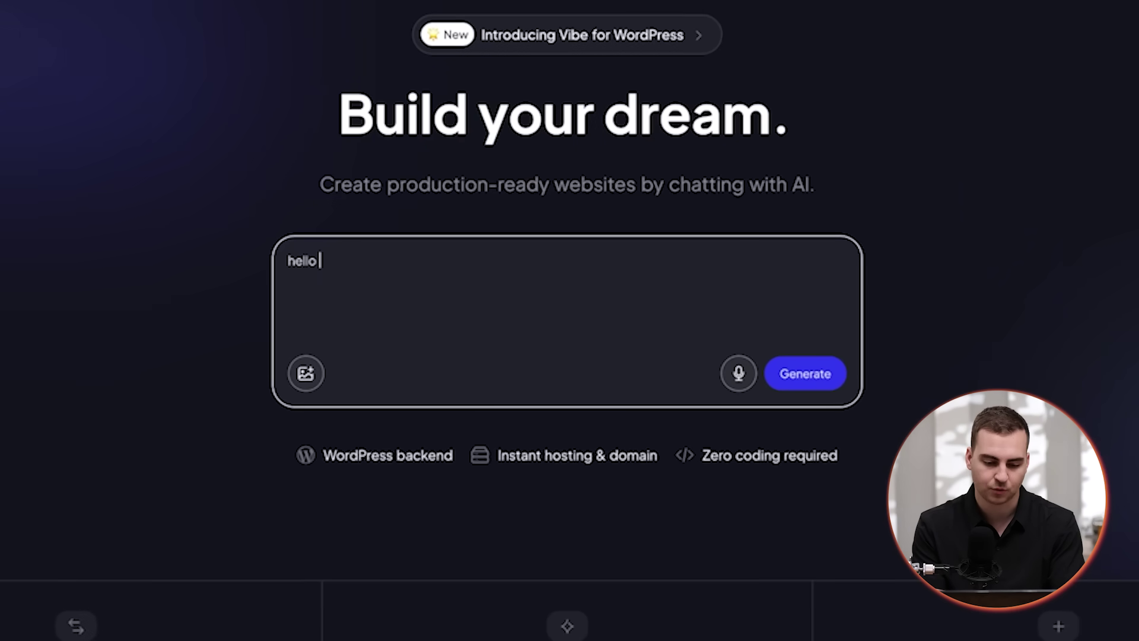
pyautogui.hotkey('ctrl', 'a')
pyautogui.press('BackSpace')
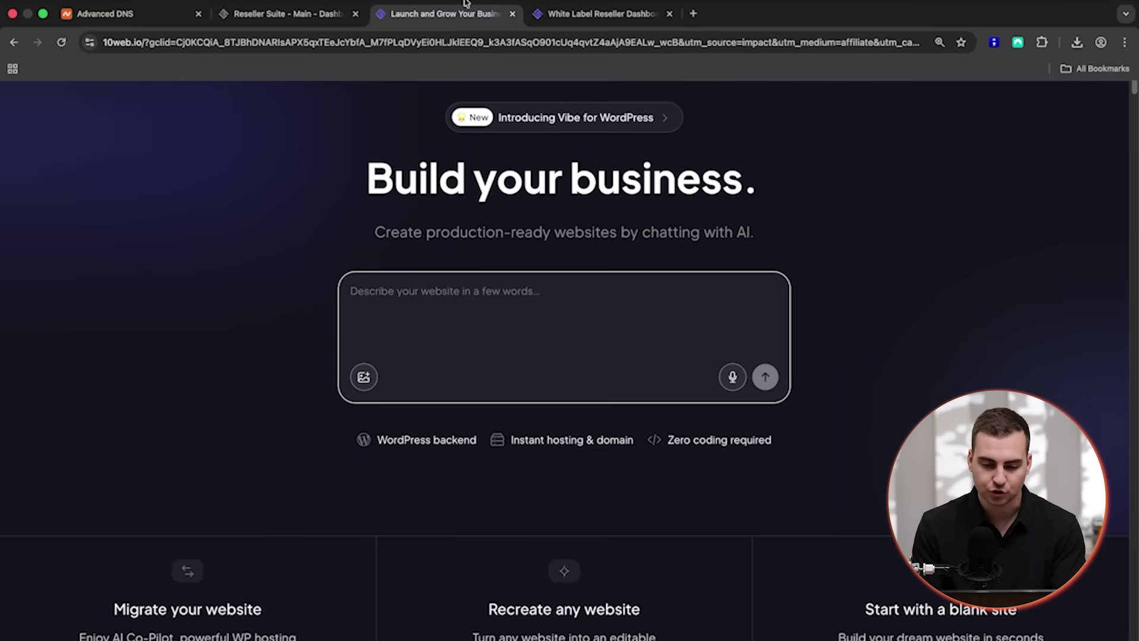
pyautogui.click(571, 9)
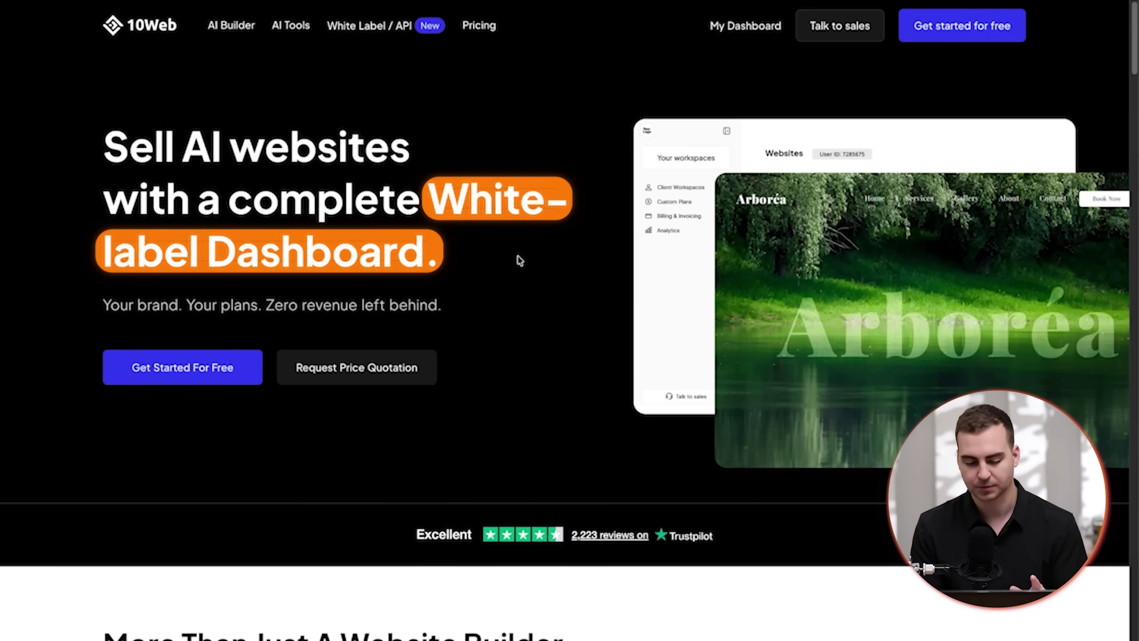
# - Scroll the White Label / API page to the Reseller Admin dashboard showing AED 0 revenue and 50/50 websites
pyautogui.scroll(-10, 520, 260)
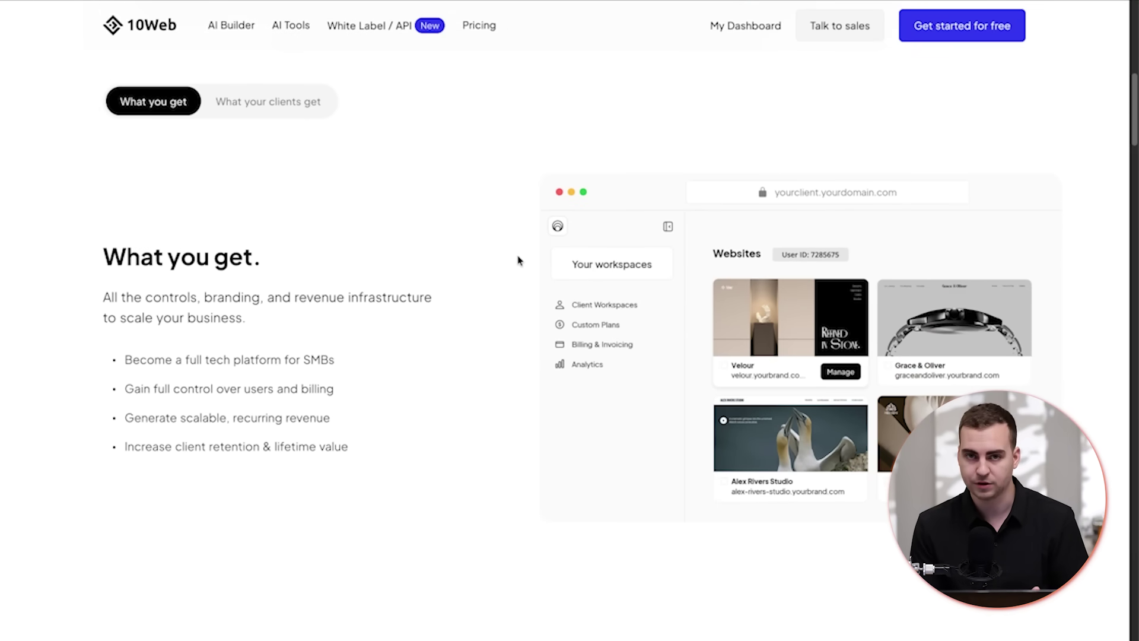
pyautogui.scroll(-8, 518, 260)
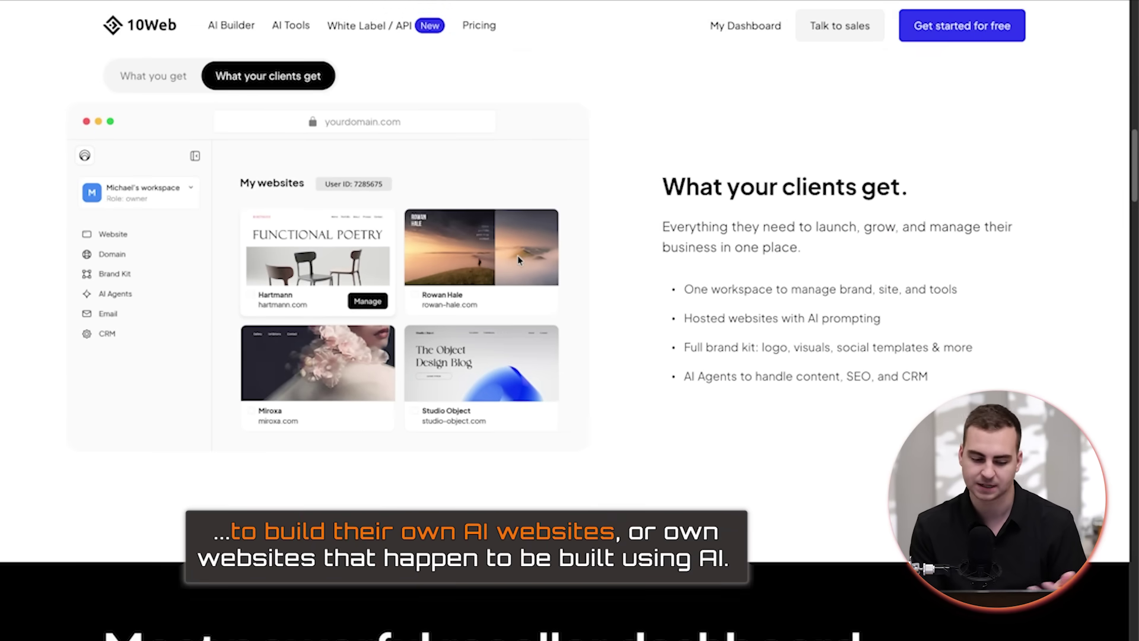
pyautogui.scroll(-6, 518, 259)
pyautogui.scroll(-5, 518, 260)
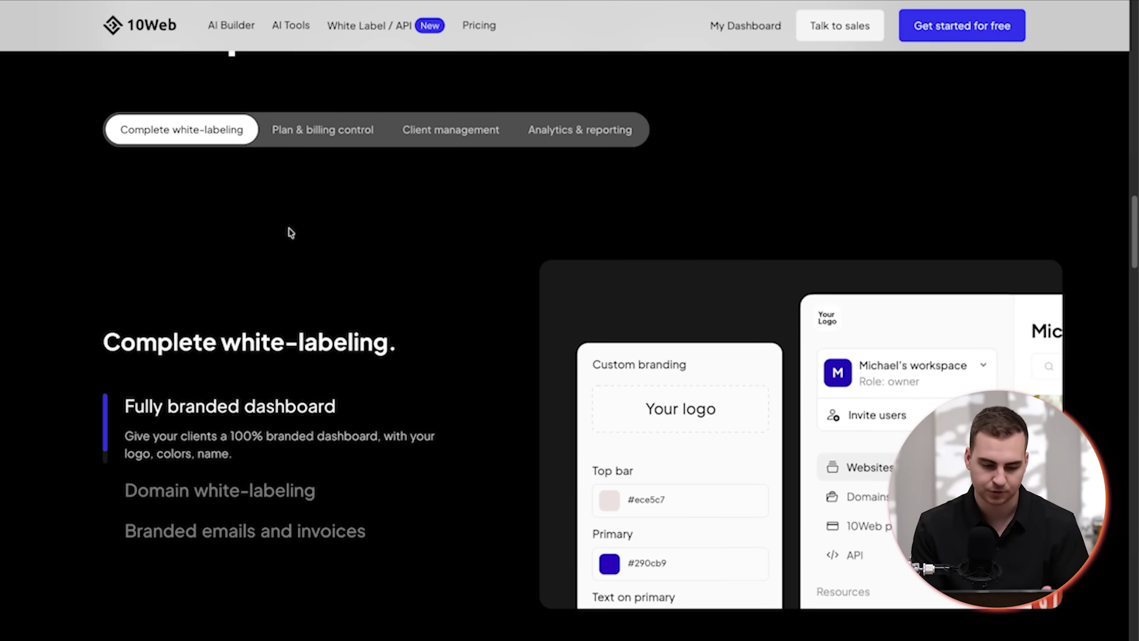
pyautogui.scroll(-1, 291, 232)
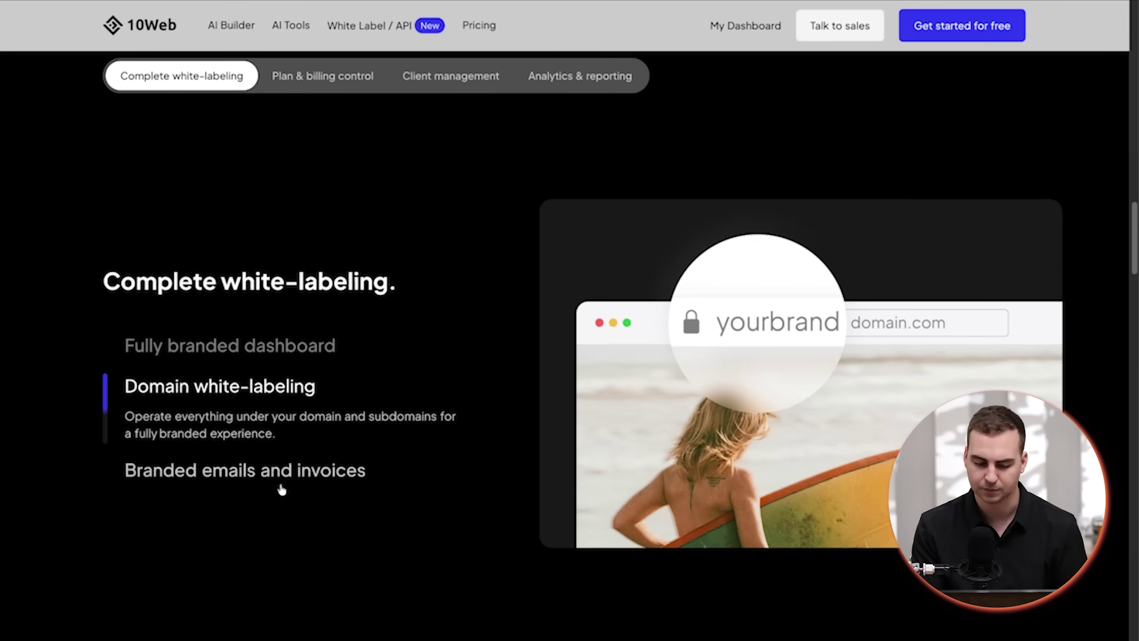
pyautogui.scroll(-1, 274, 473)
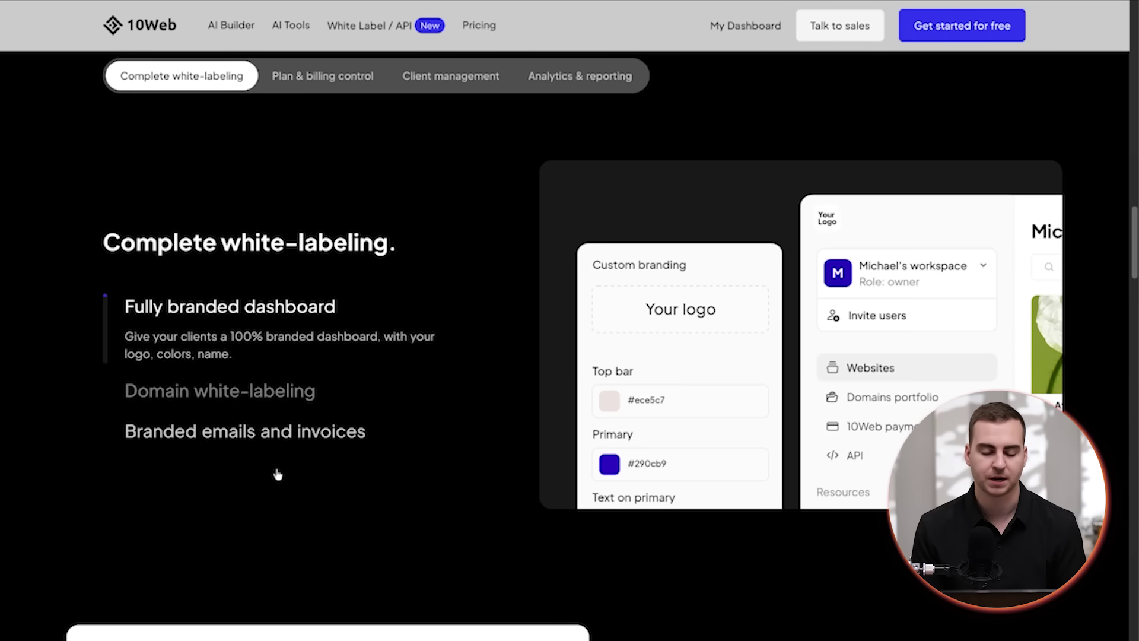
pyautogui.scroll(-2, 277, 474)
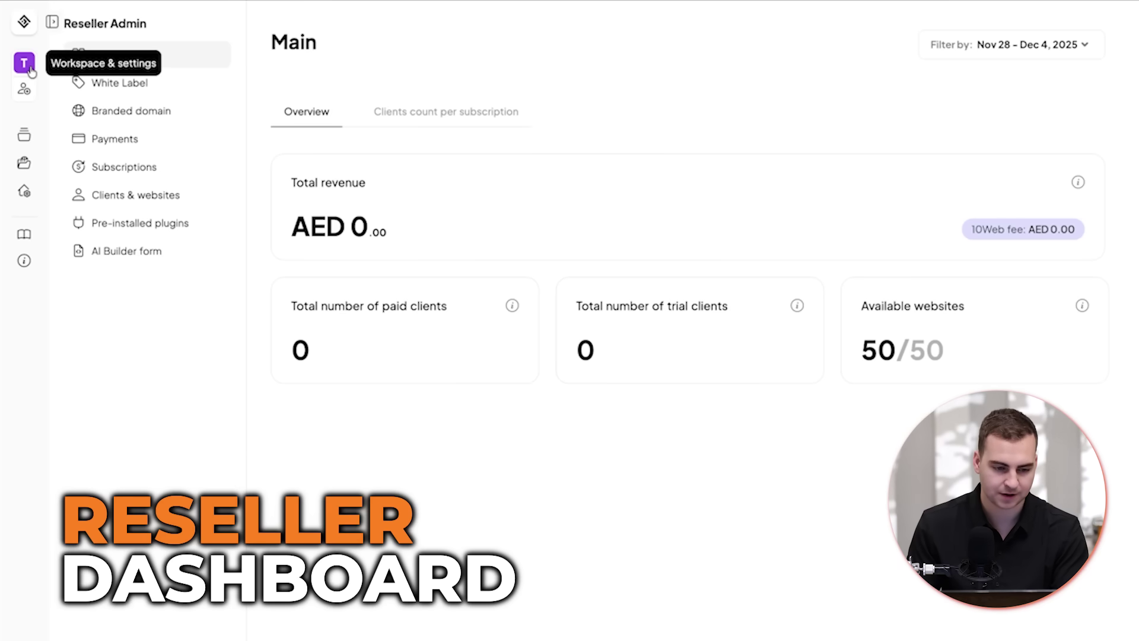
# - Review White Label settings: organization name Tech With Tim Web Dev, code logo, orange brand colour, contact email
pyautogui.click(146, 93)
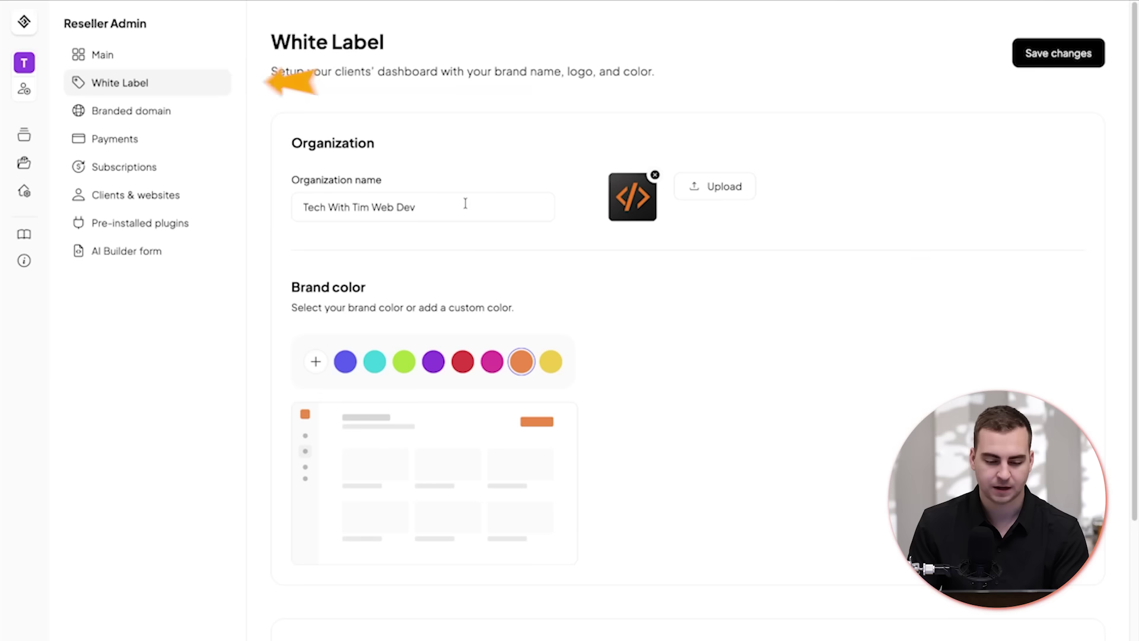
pyautogui.moveTo(452, 204); pyautogui.dragTo(286, 200)
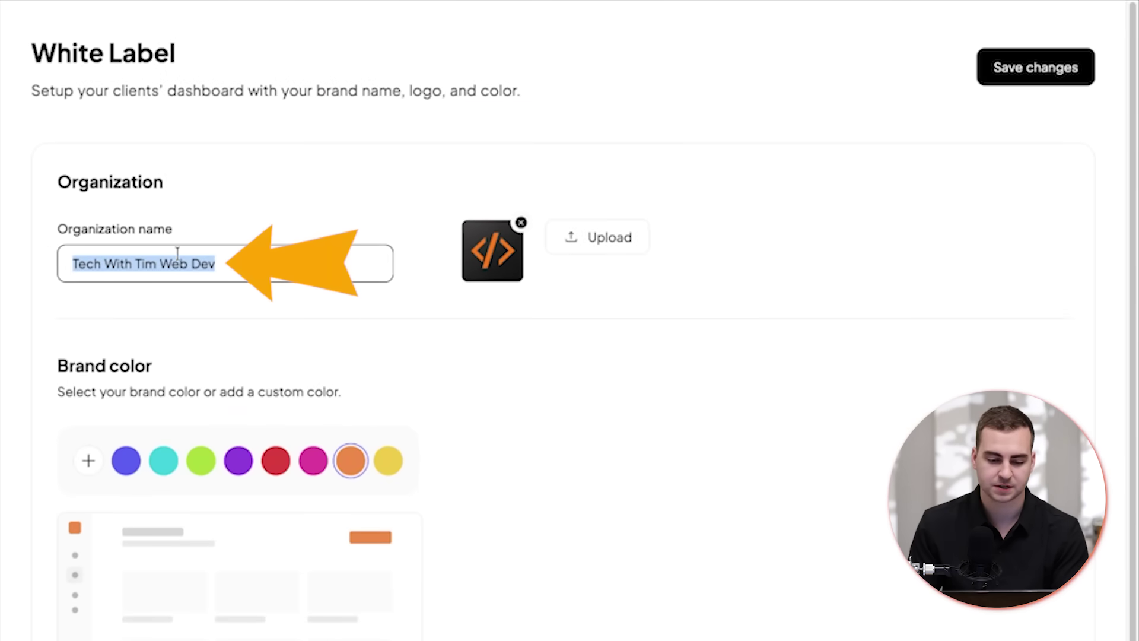
pyautogui.click(232, 268)
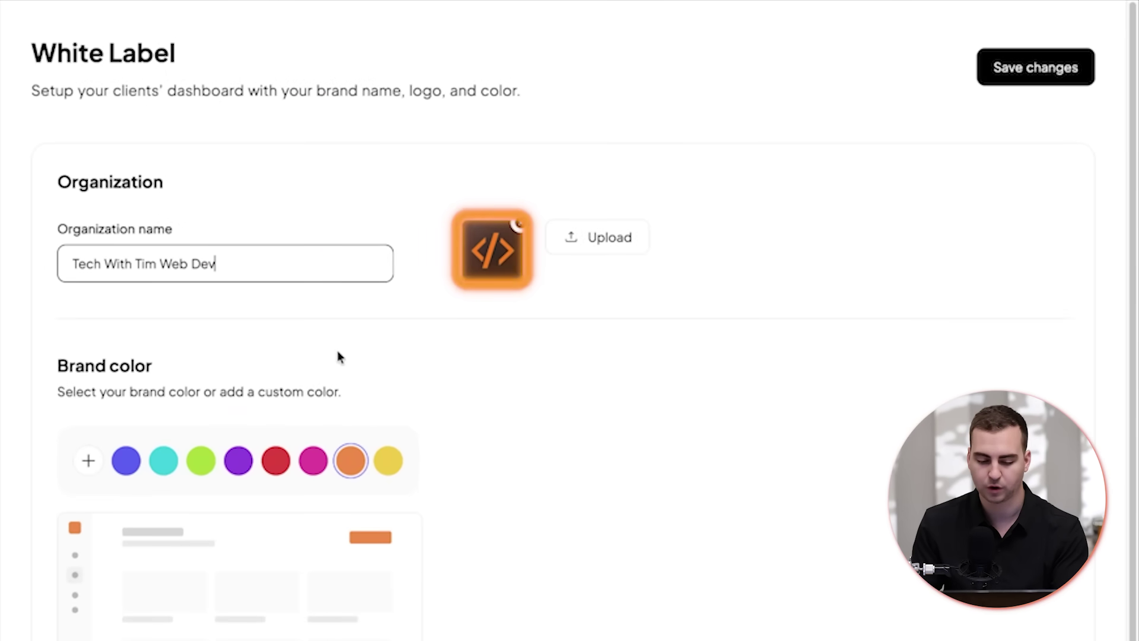
pyautogui.scroll(-1, 338, 356)
pyautogui.scroll(-5, 346, 410)
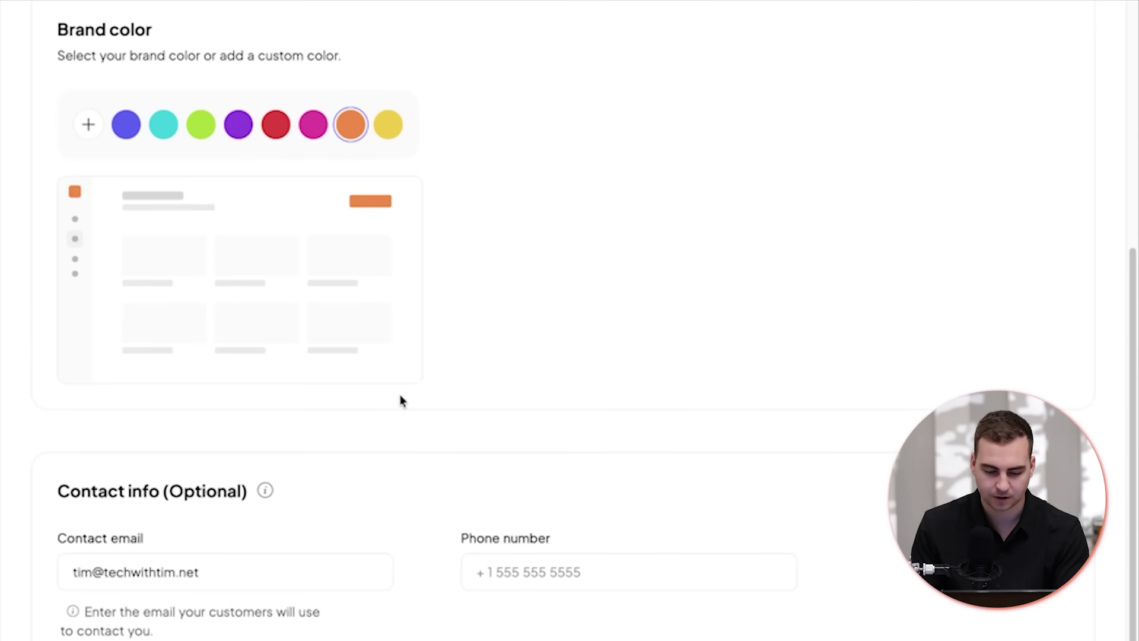
pyautogui.scroll(-5, 260, 534)
pyautogui.moveTo(256, 308); pyautogui.dragTo(85, 308)
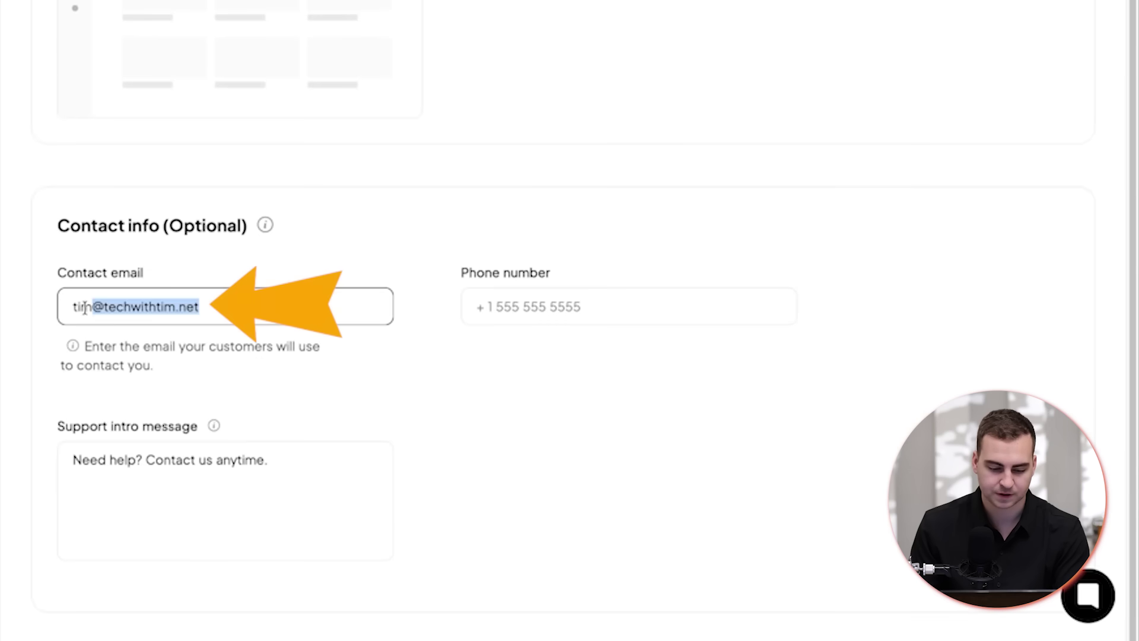
pyautogui.scroll(5, 277, 269)
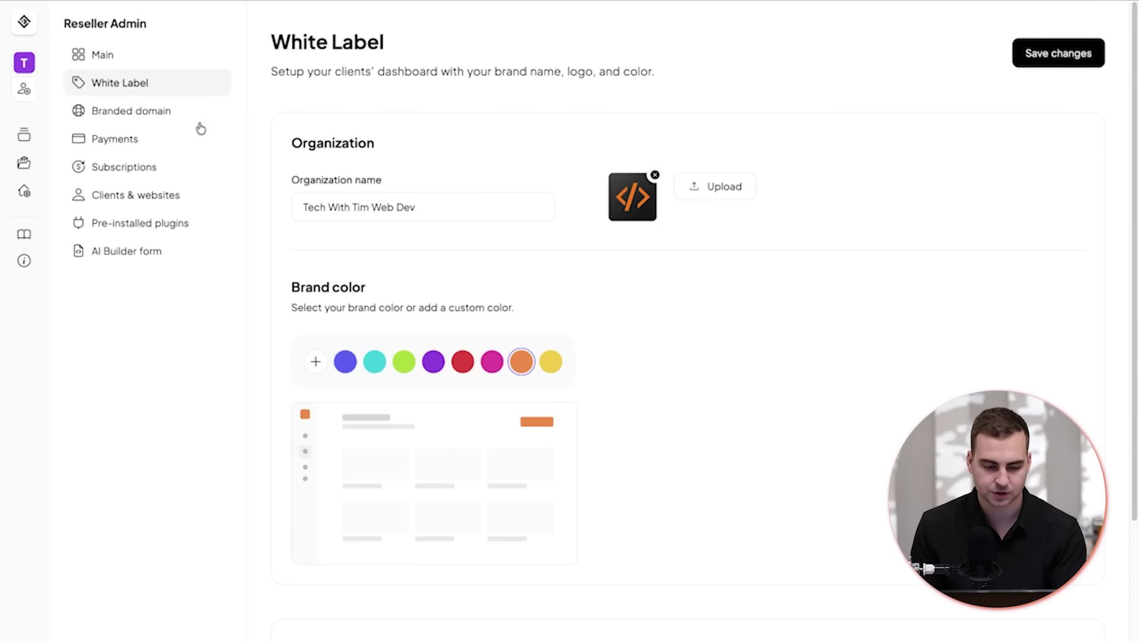
# - Check Branded domain settings show sponsorshipsystems.com verified as the dashboard domain
pyautogui.click(178, 111)
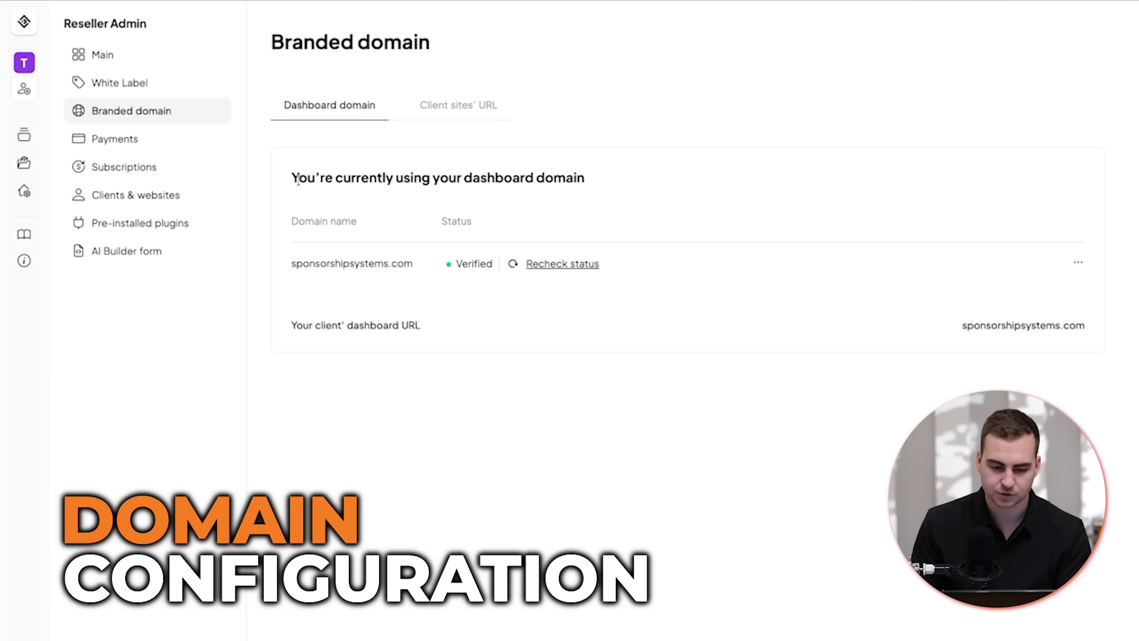
pyautogui.moveTo(298, 181); pyautogui.dragTo(669, 204)
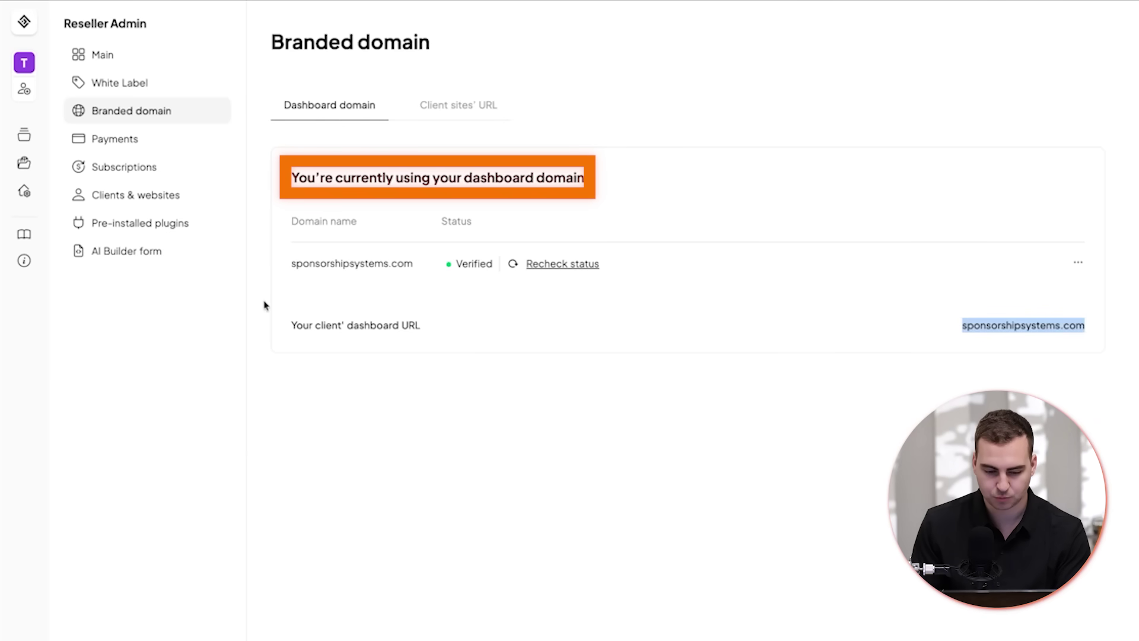
pyautogui.click(461, 103)
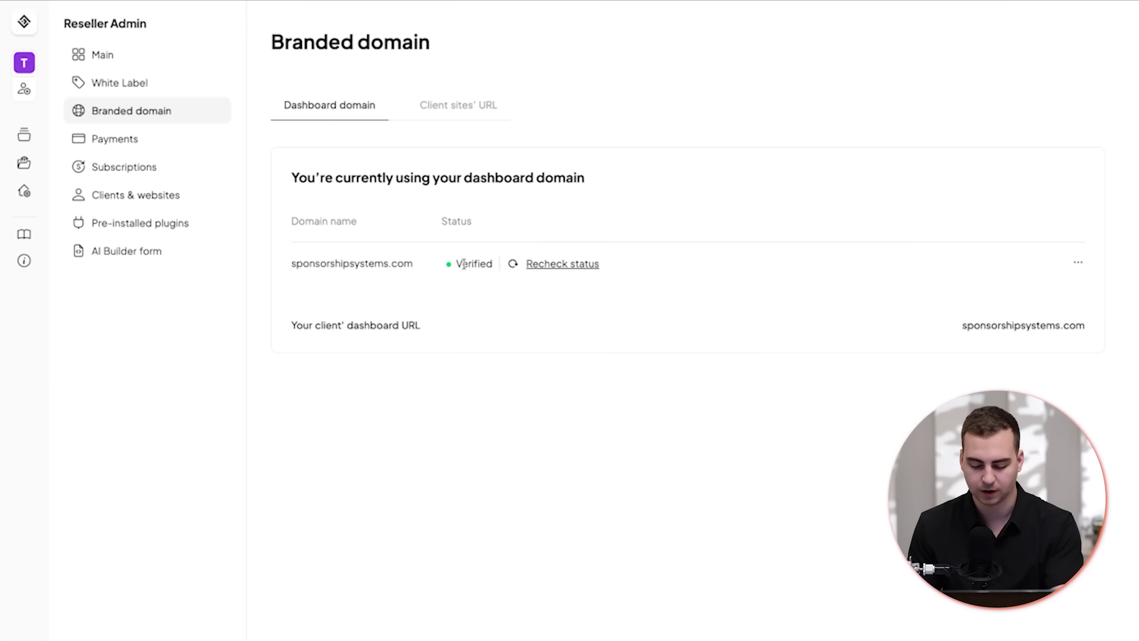
# - Inspect Namecheap Advanced DNS records for sponsorshipsystems.com: _acme-challenge CNAME, TXT and two A records
pyautogui.moveTo(178, 28)
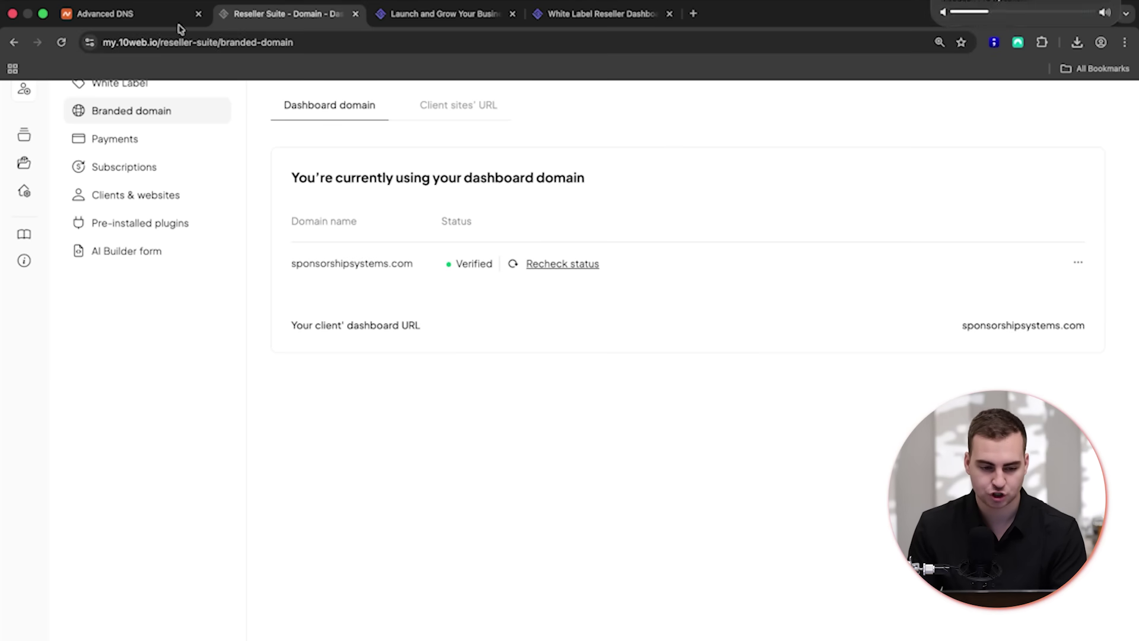
pyautogui.click(109, 24)
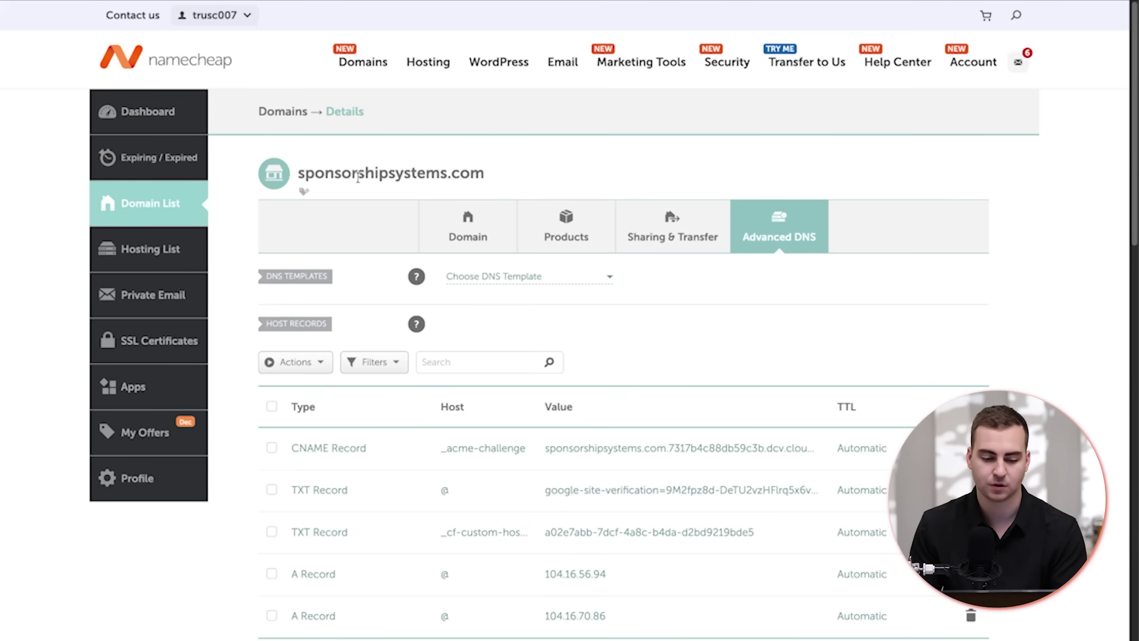
pyautogui.moveTo(300, 173); pyautogui.dragTo(516, 177)
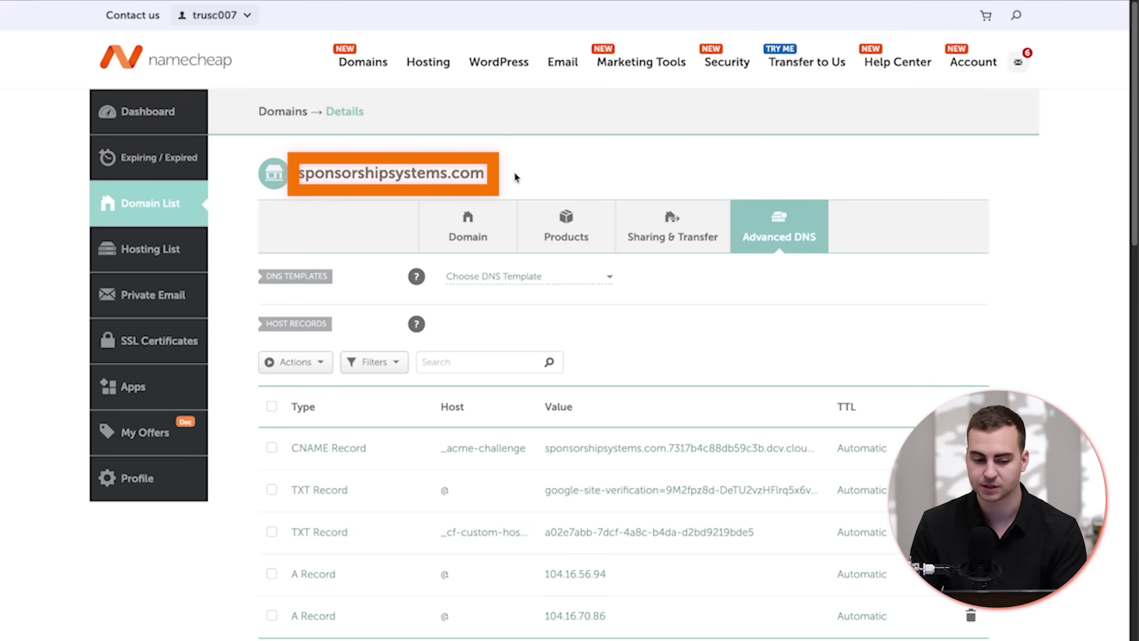
pyautogui.scroll(-1, 415, 356)
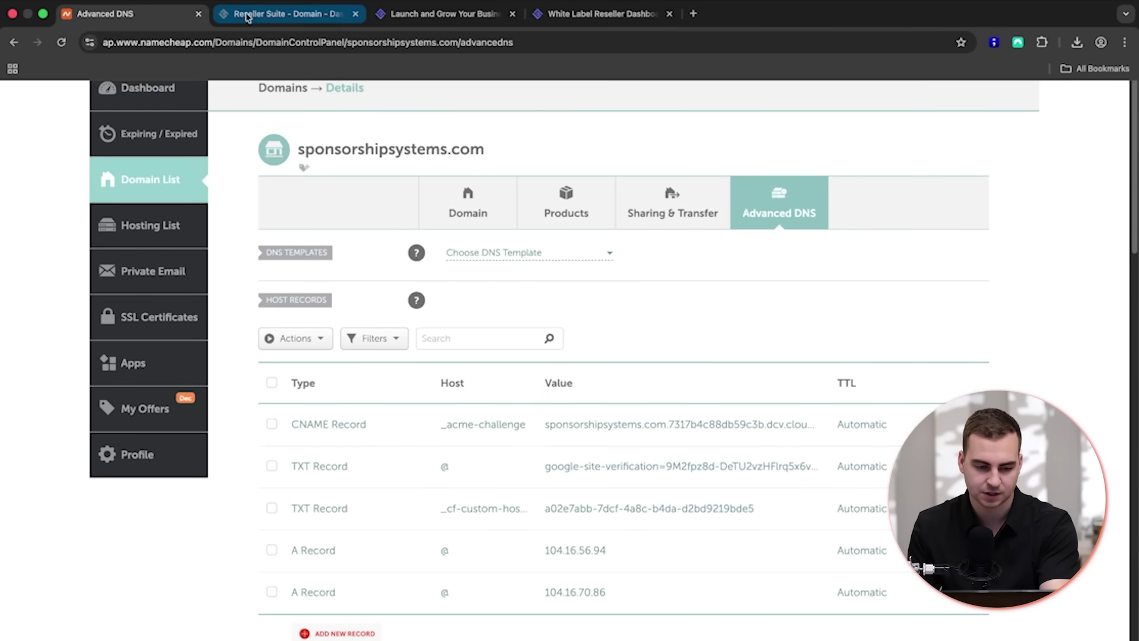
# - Confirm client sites use techwithtim.ai with active SSL, then view the empty Payments transactions list
pyautogui.click(285, 13)
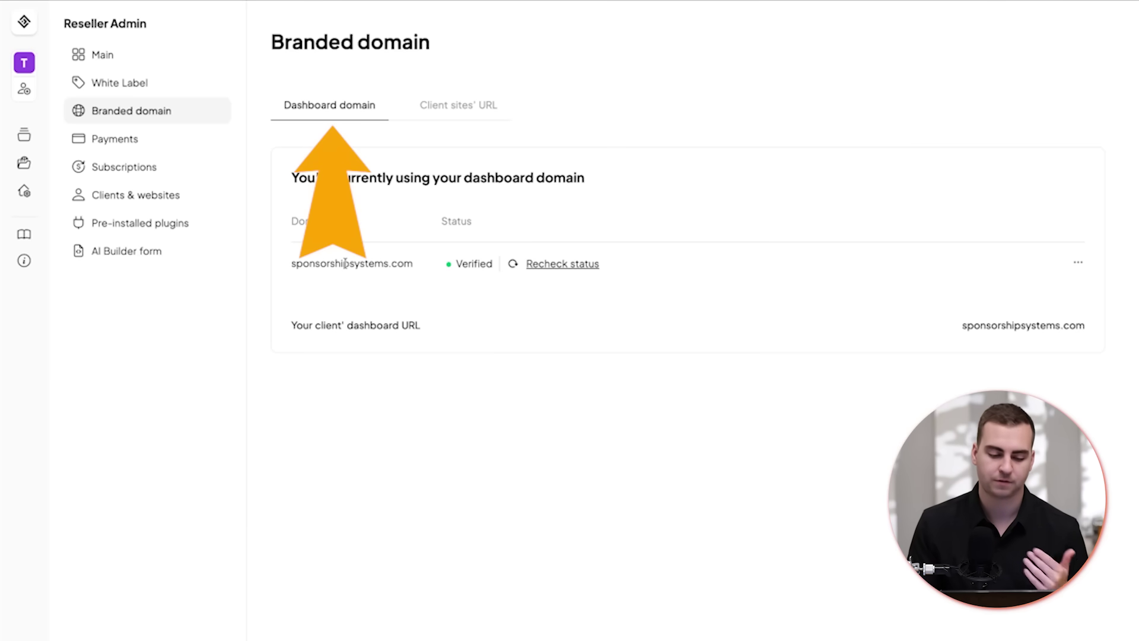
pyautogui.click(458, 106)
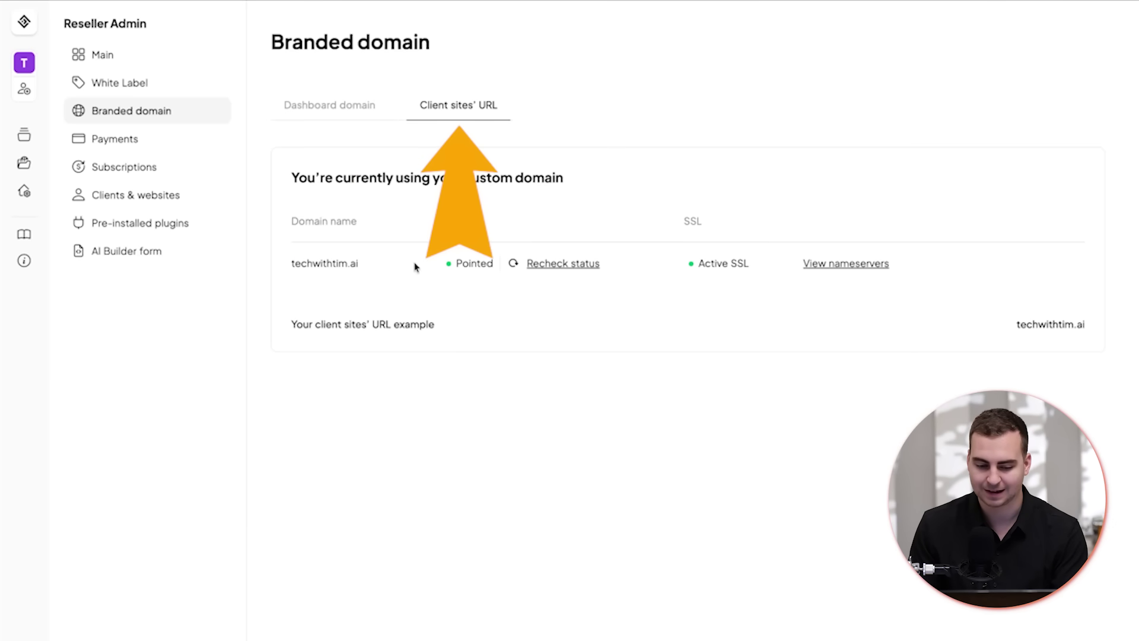
pyautogui.moveTo(375, 268); pyautogui.dragTo(288, 265)
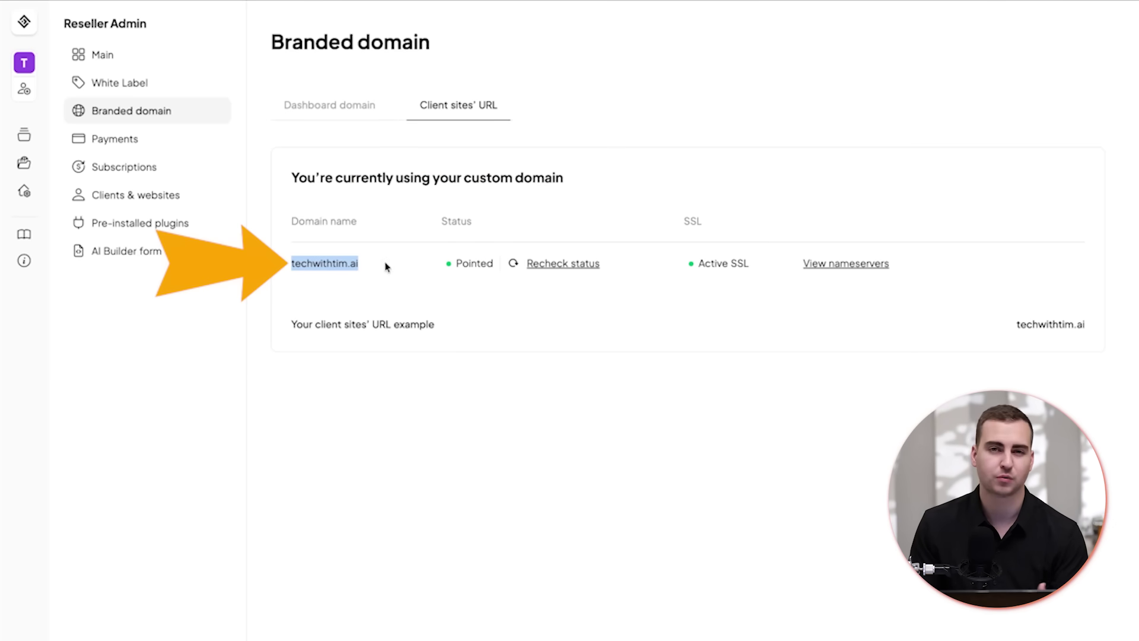
pyautogui.click(166, 138)
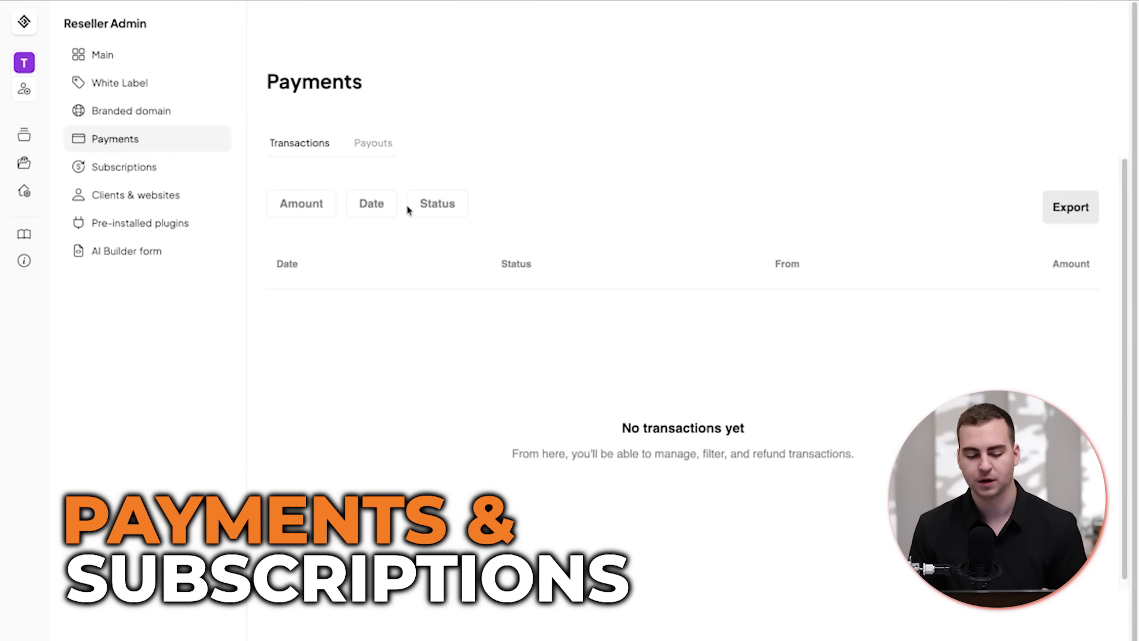
# - Check the AED 0.00 payout balance, then view the active Free Trial subscription plan priced at 0
pyautogui.scroll(-1, 408, 209)
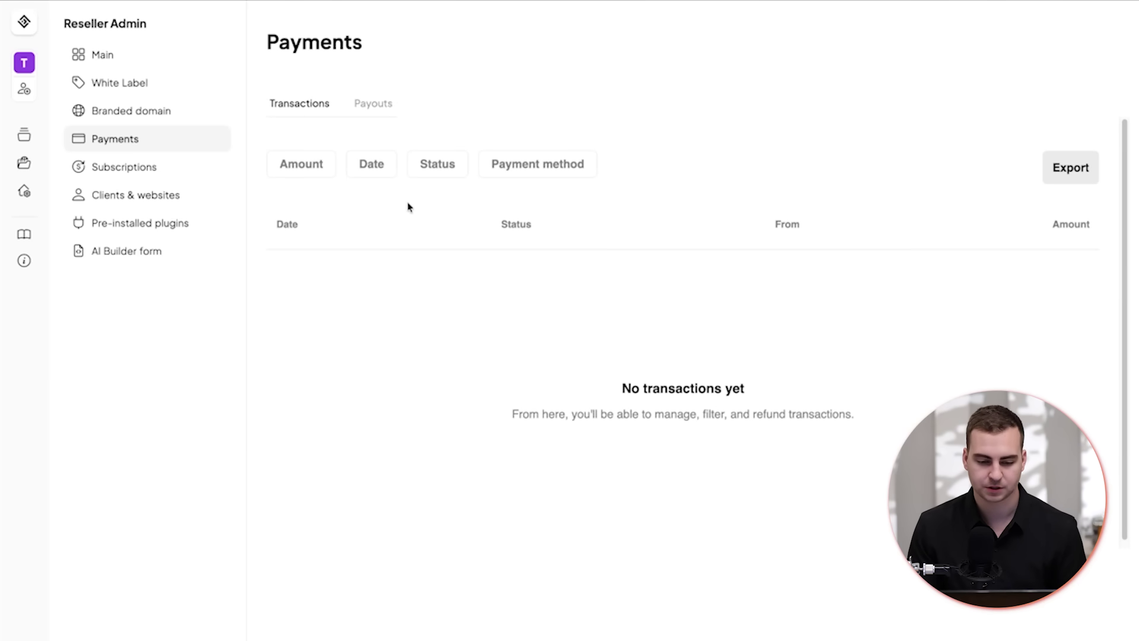
pyautogui.click(379, 118)
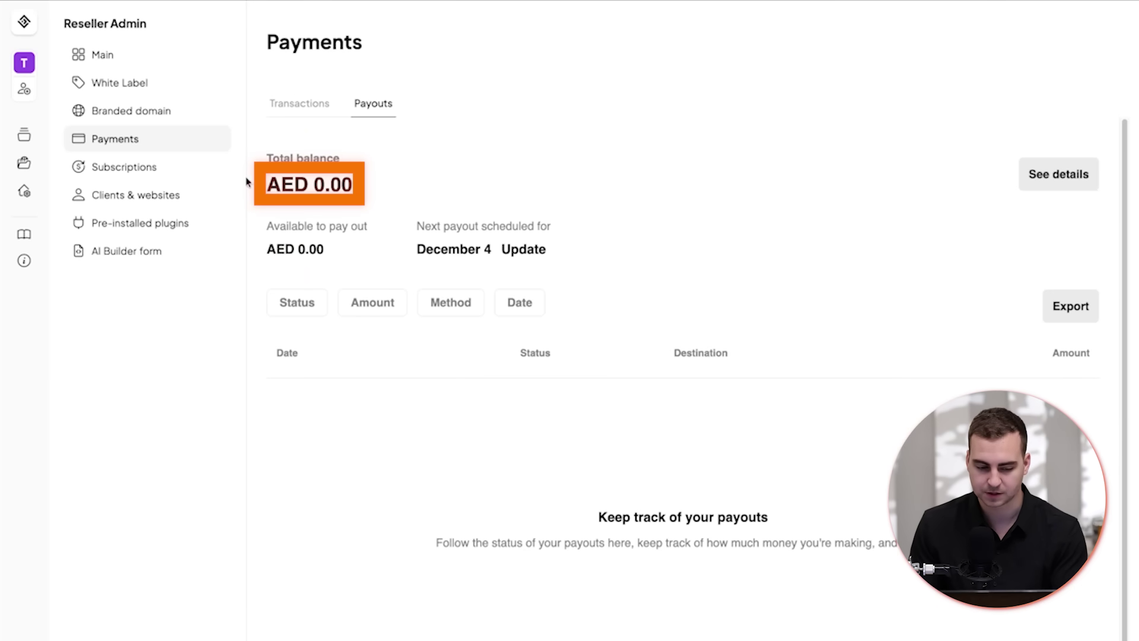
pyautogui.click(179, 176)
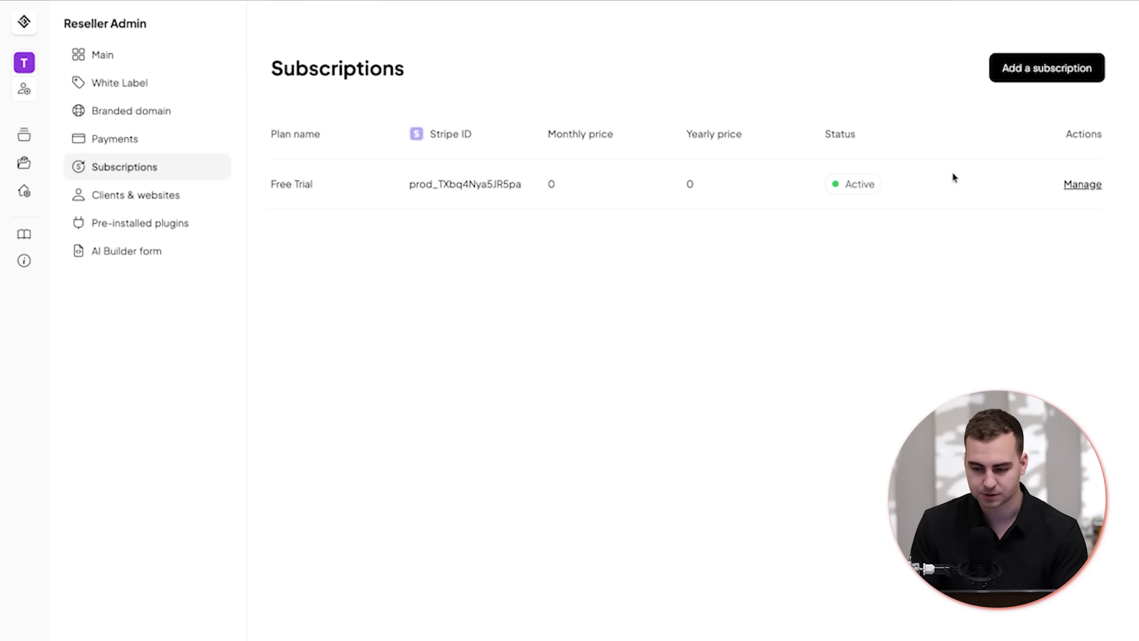
# - Preview the Free Trial plan's branded sign-up form, then go to Clients & websites
pyautogui.click(1080, 184)
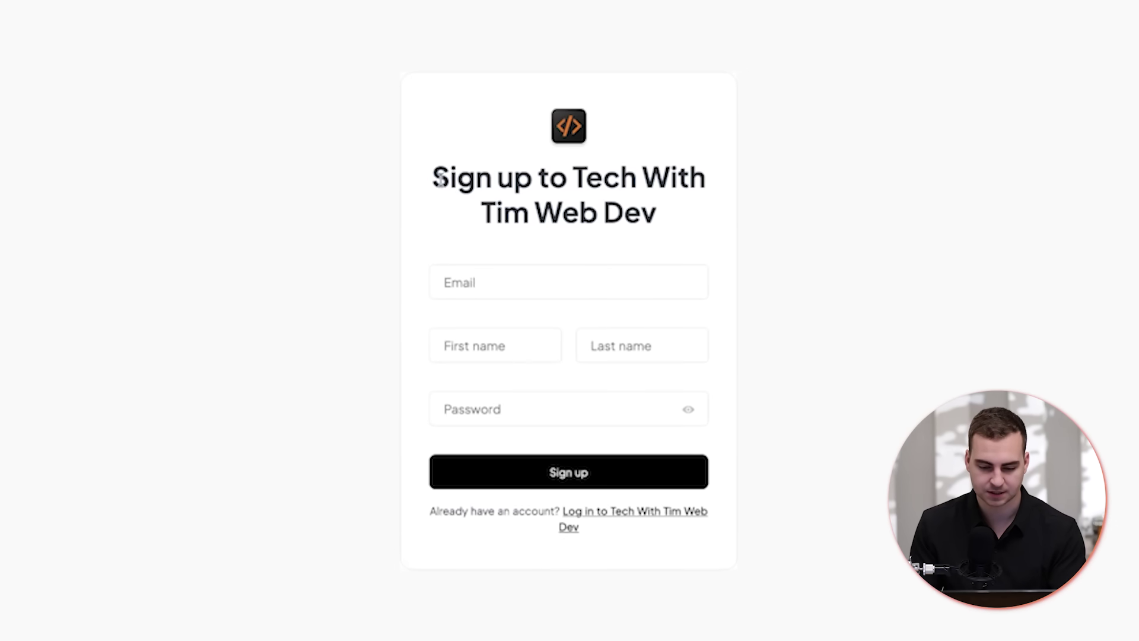
pyautogui.moveTo(440, 179); pyautogui.dragTo(757, 231)
pyautogui.click(697, 219)
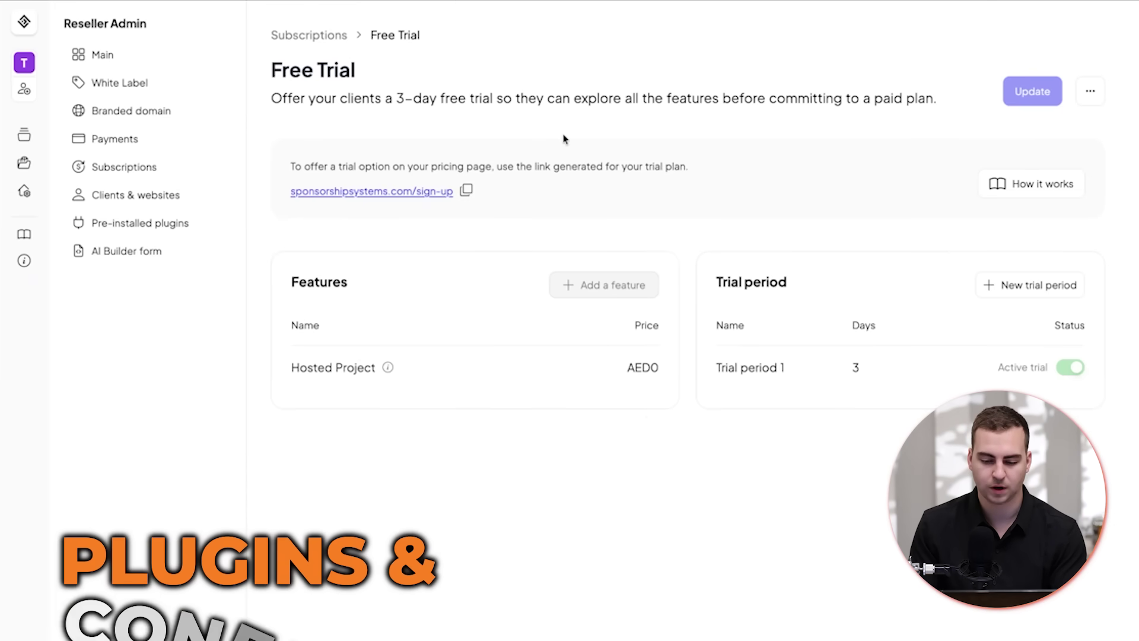
pyautogui.click(158, 194)
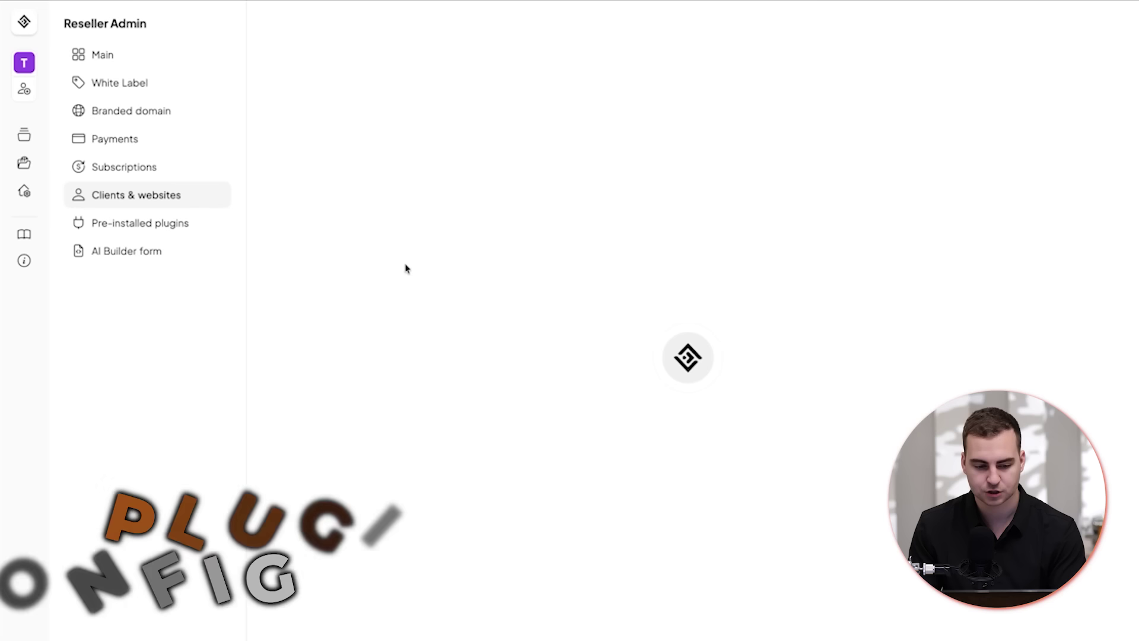
# - Search the WP repository for 'w' under Pre-installed plugins, then go to the AI Builder form page
pyautogui.click(165, 229)
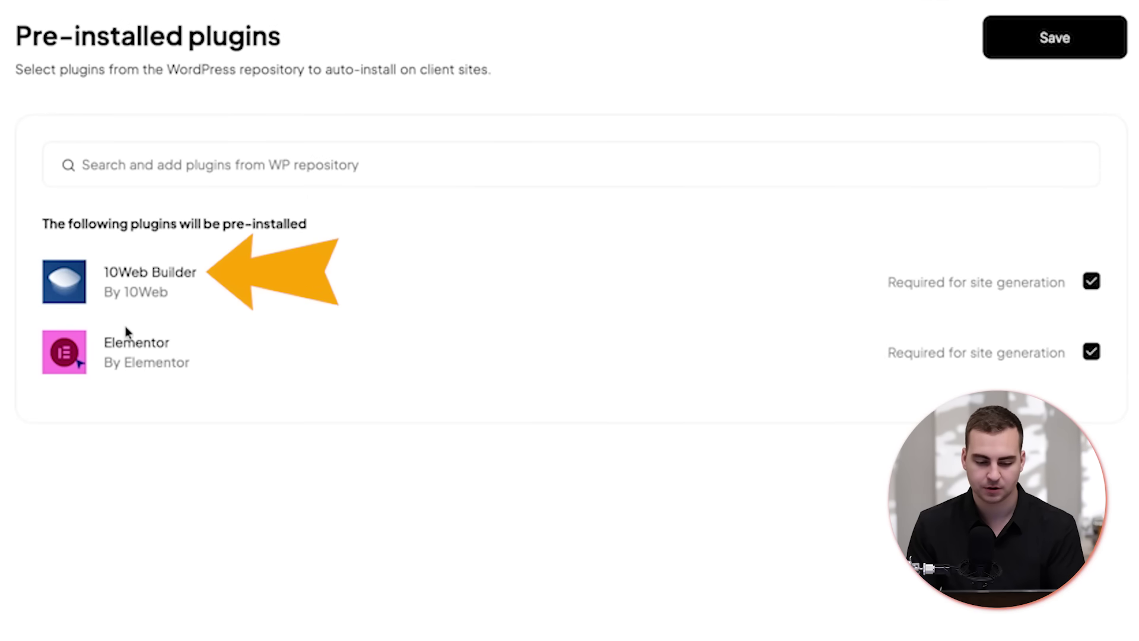
pyautogui.click(252, 176)
pyautogui.write('w')
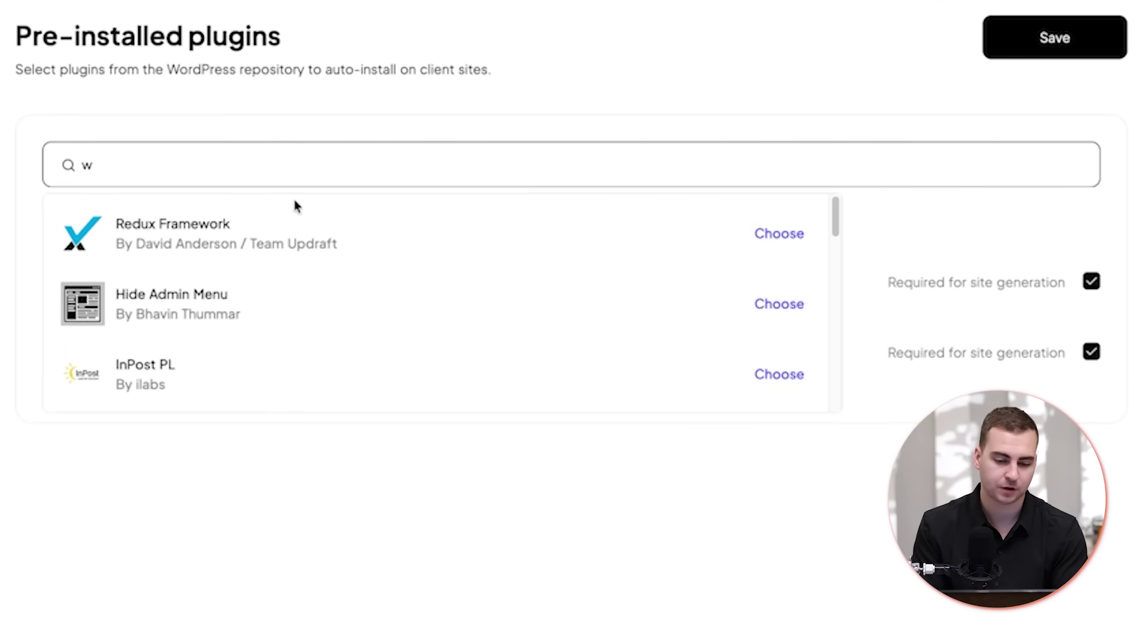
pyautogui.scroll(-10, 209, 248)
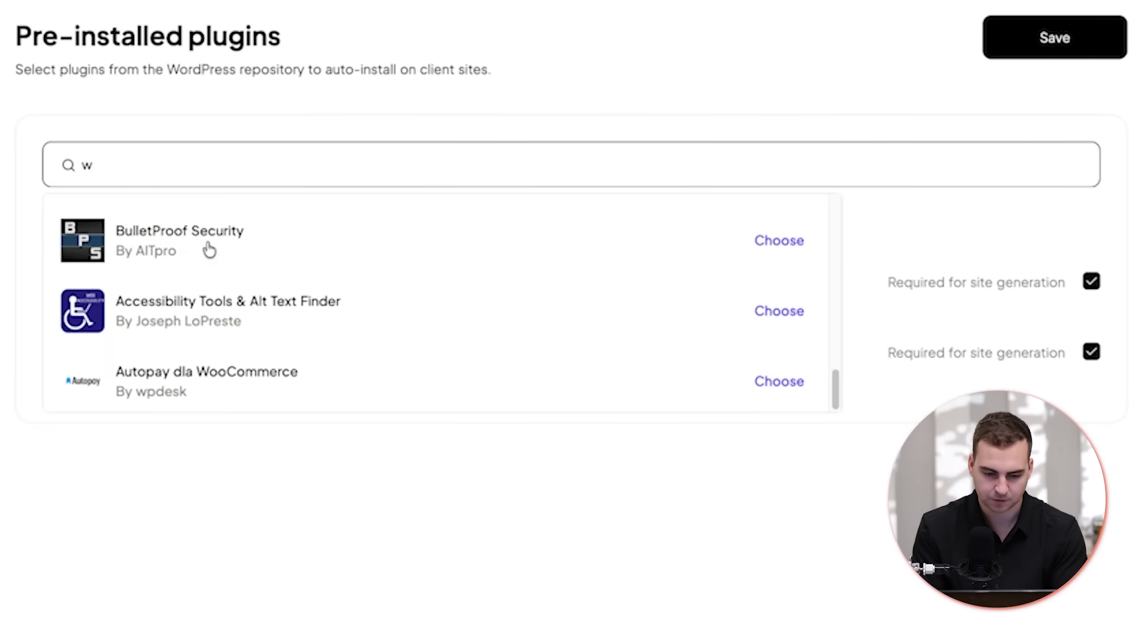
pyautogui.scroll(10, 208, 247)
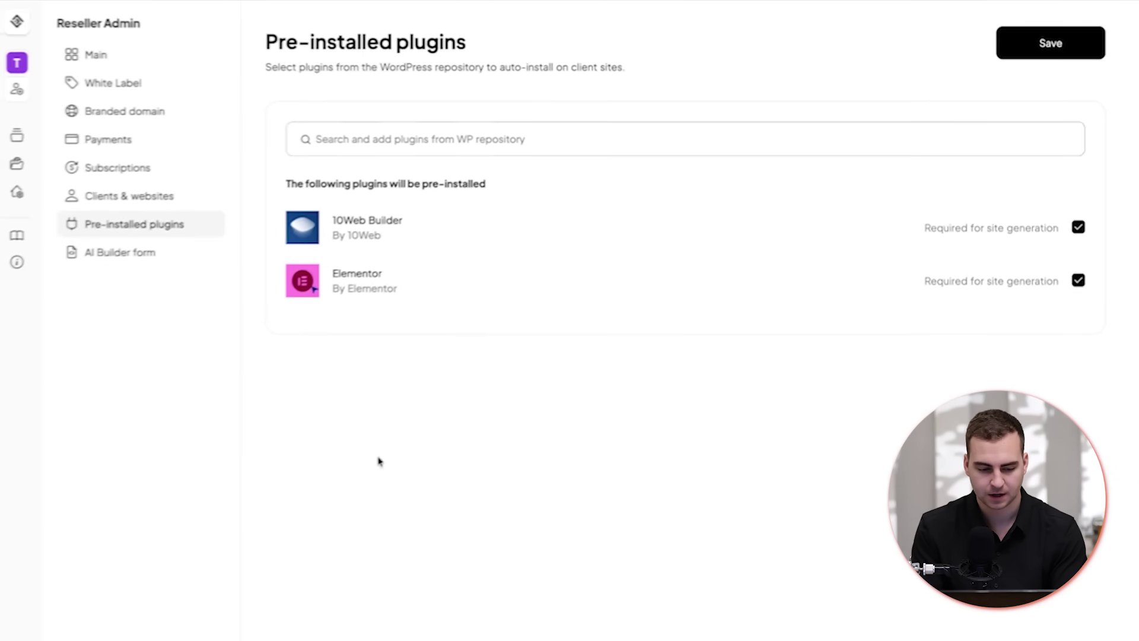
pyautogui.click(121, 250)
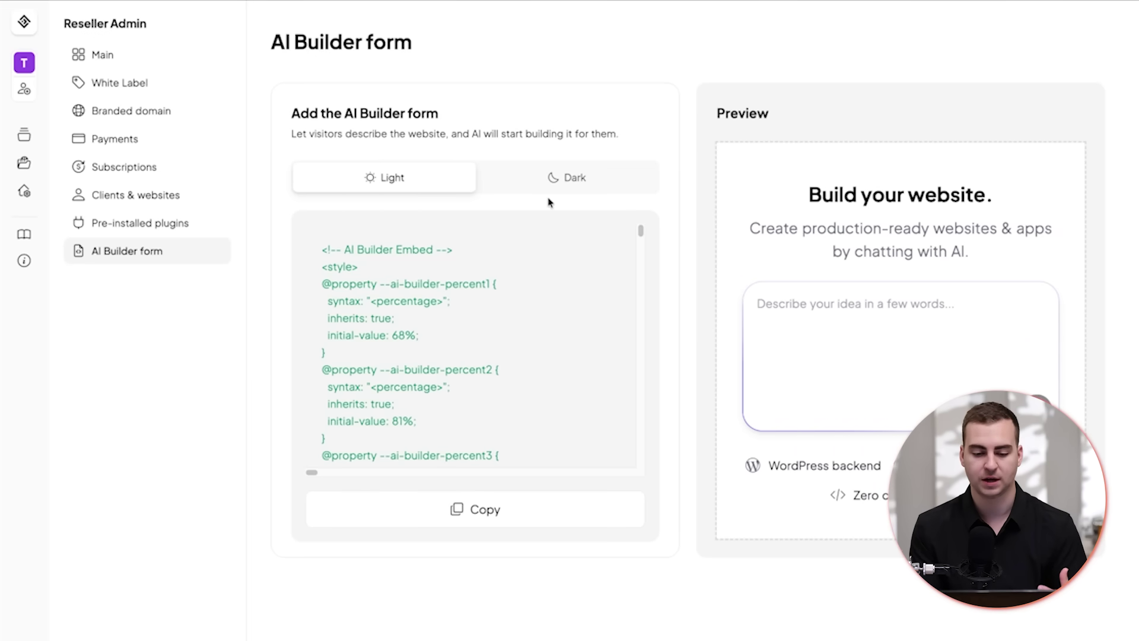
pyautogui.click(512, 180)
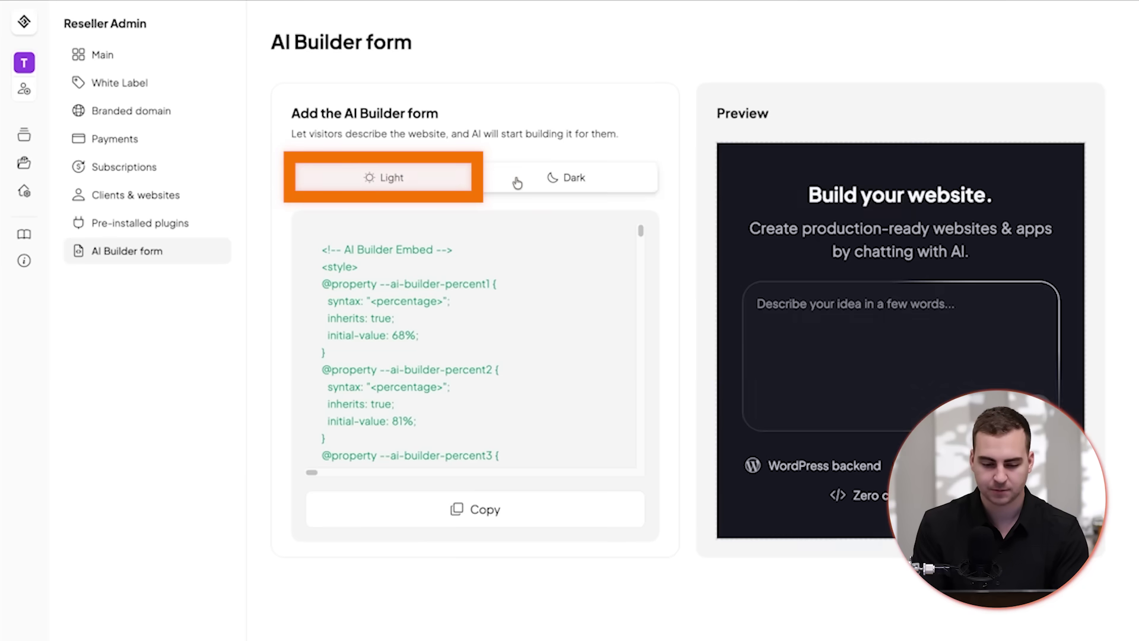
pyautogui.scroll(-5, 497, 349)
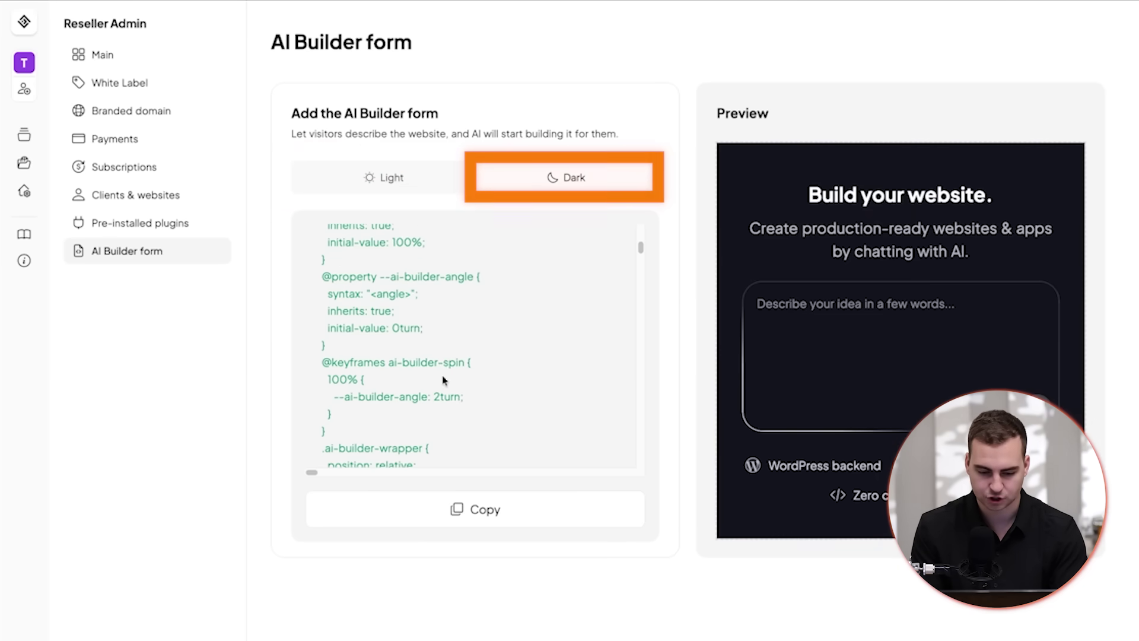
pyautogui.moveTo(401, 330); pyautogui.dragTo(464, 396)
pyautogui.click(401, 330)
pyautogui.scroll(-15, 401, 330)
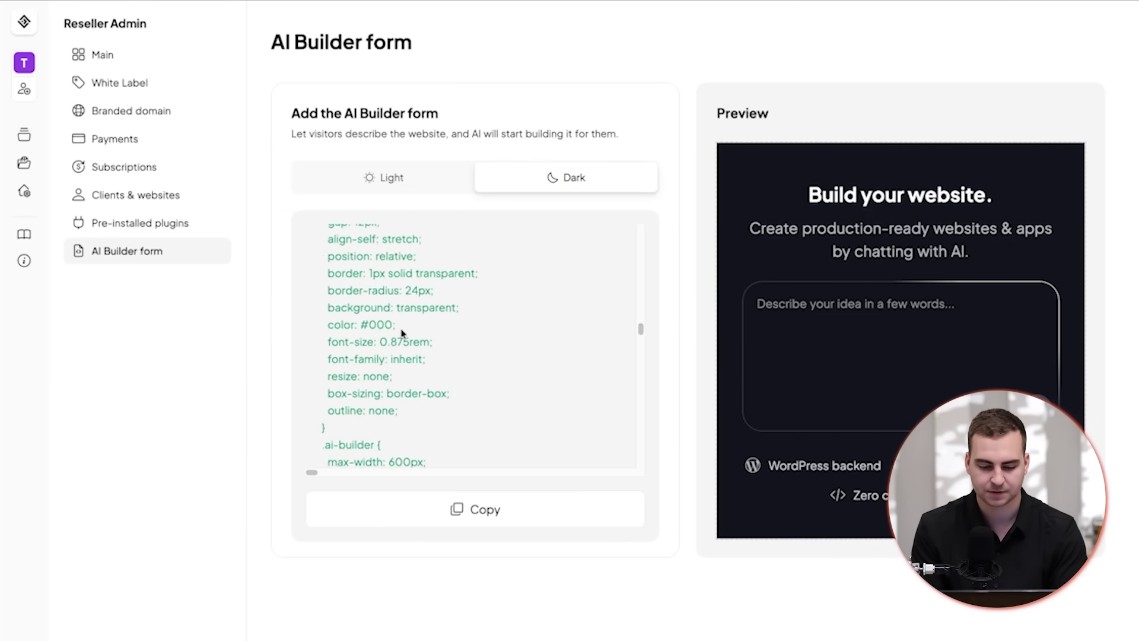
pyautogui.scroll(10, 401, 332)
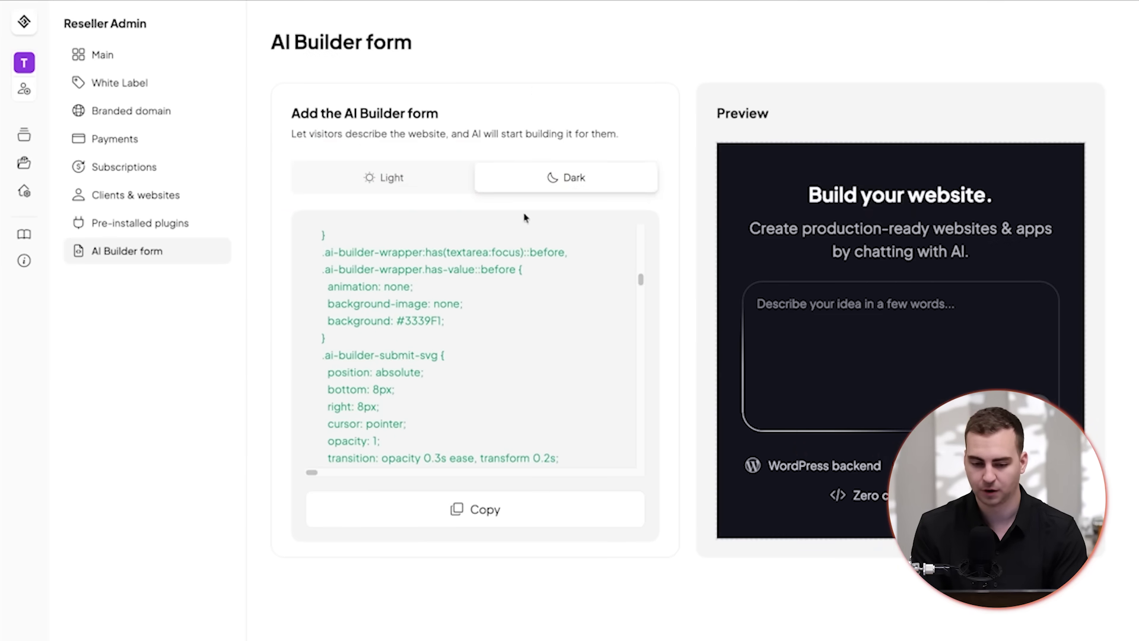
pyautogui.click(383, 177)
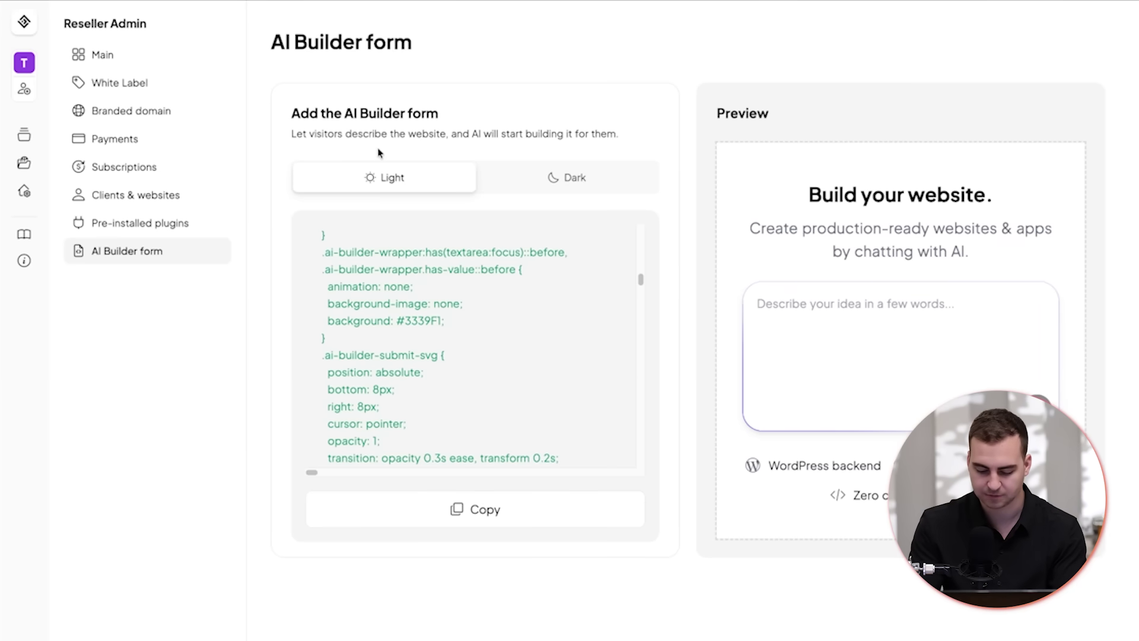
pyautogui.moveTo(178, 1)
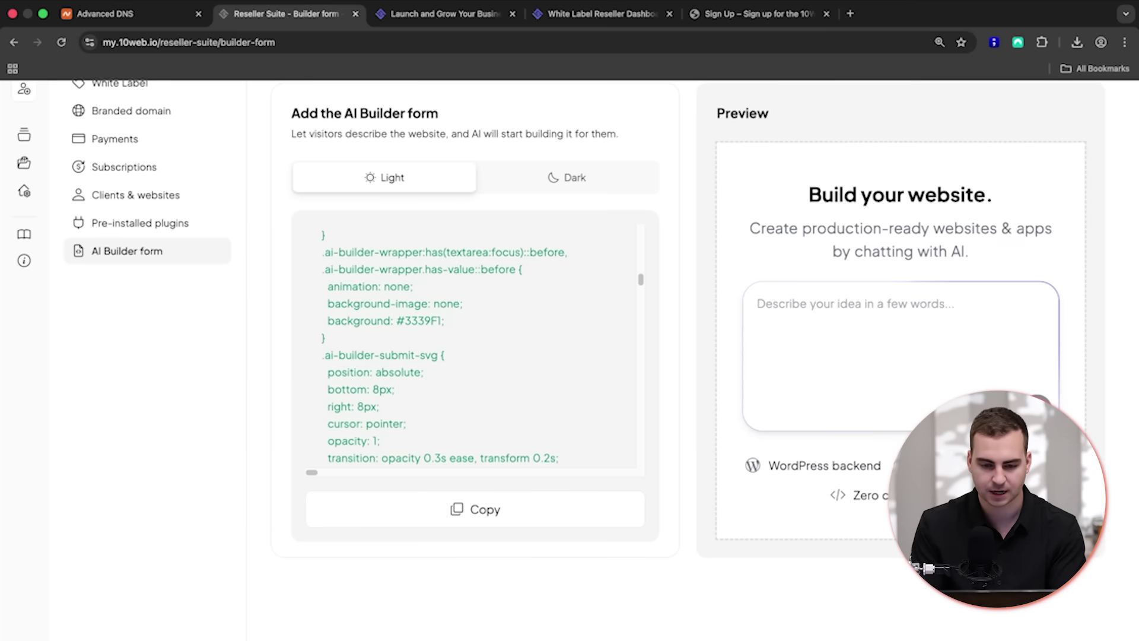
# - On the Sign Up form, choose Educator as the business type and continue to site info
pyautogui.click(760, 13)
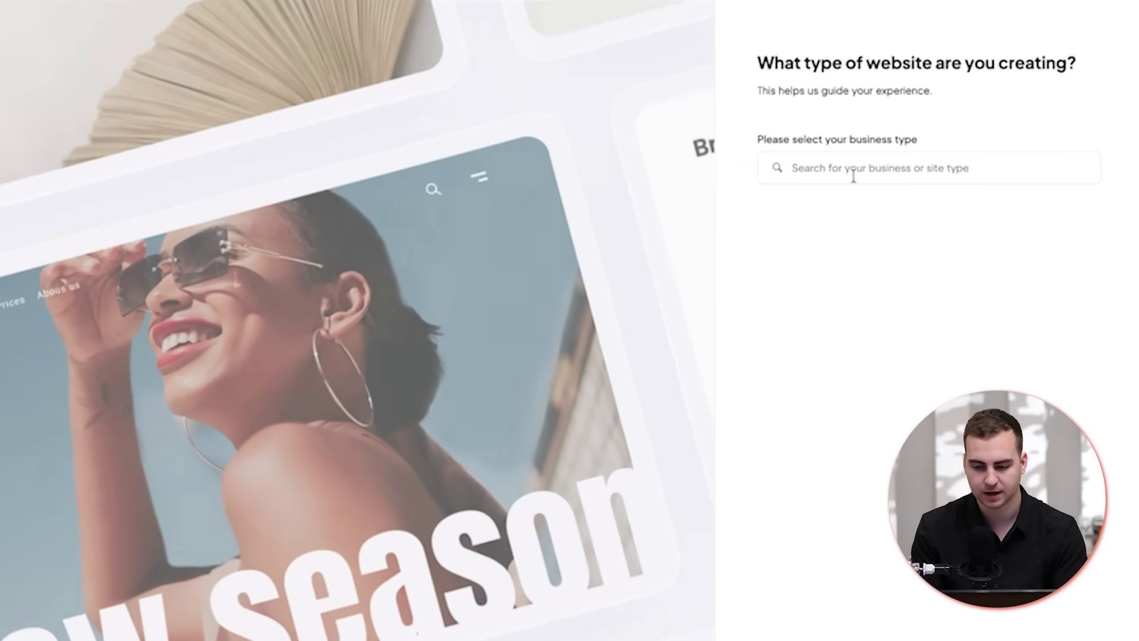
pyautogui.click(852, 173)
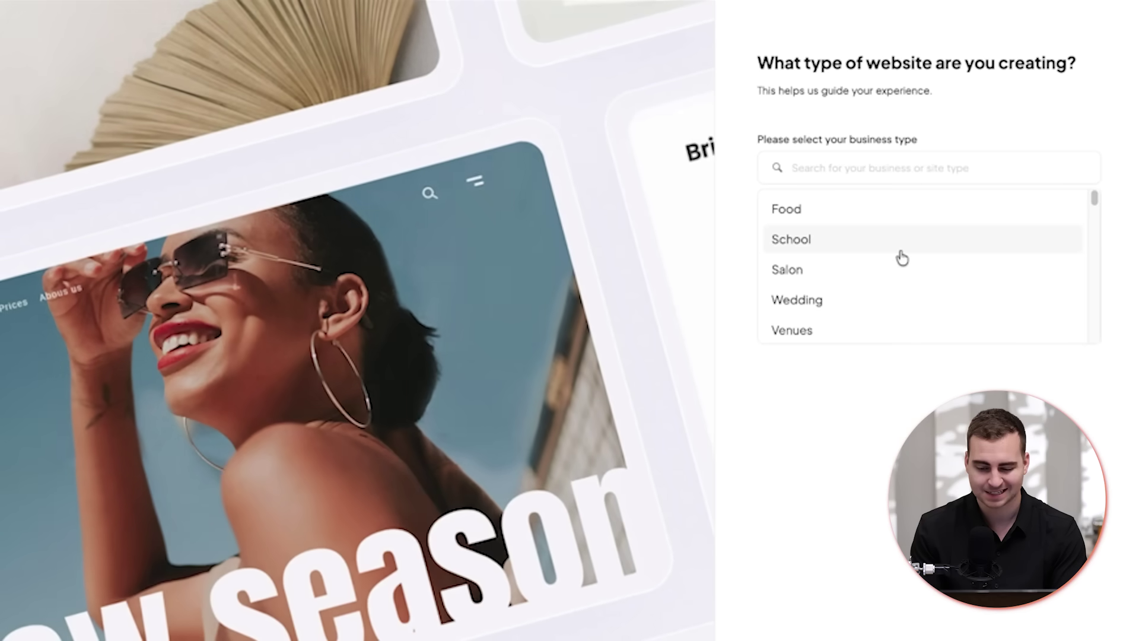
pyautogui.write('educ')
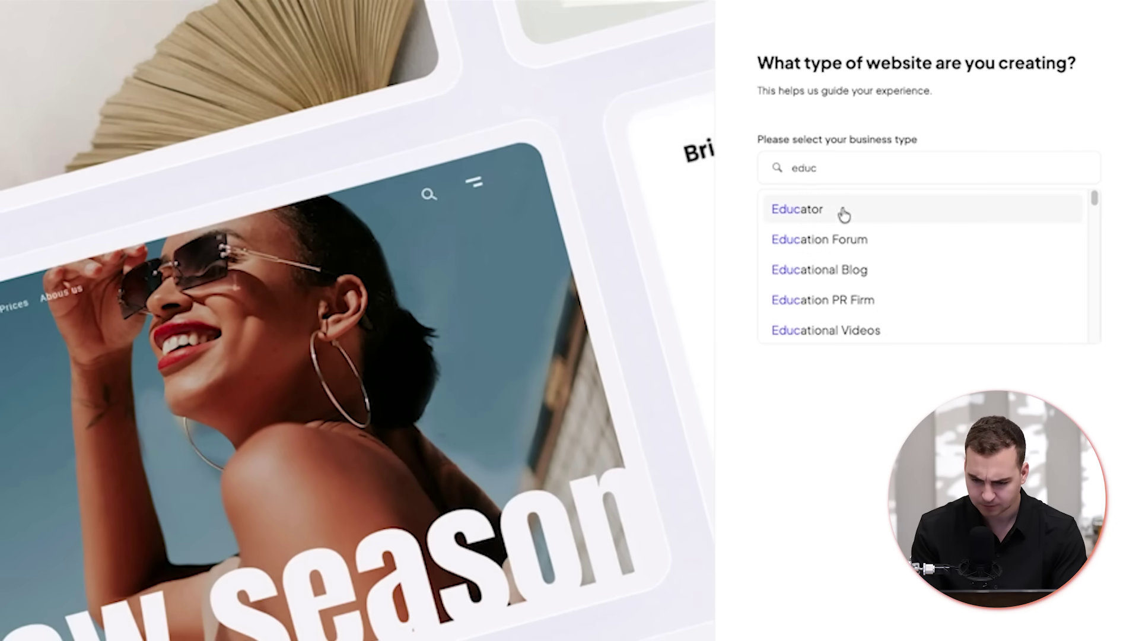
pyautogui.click(814, 220)
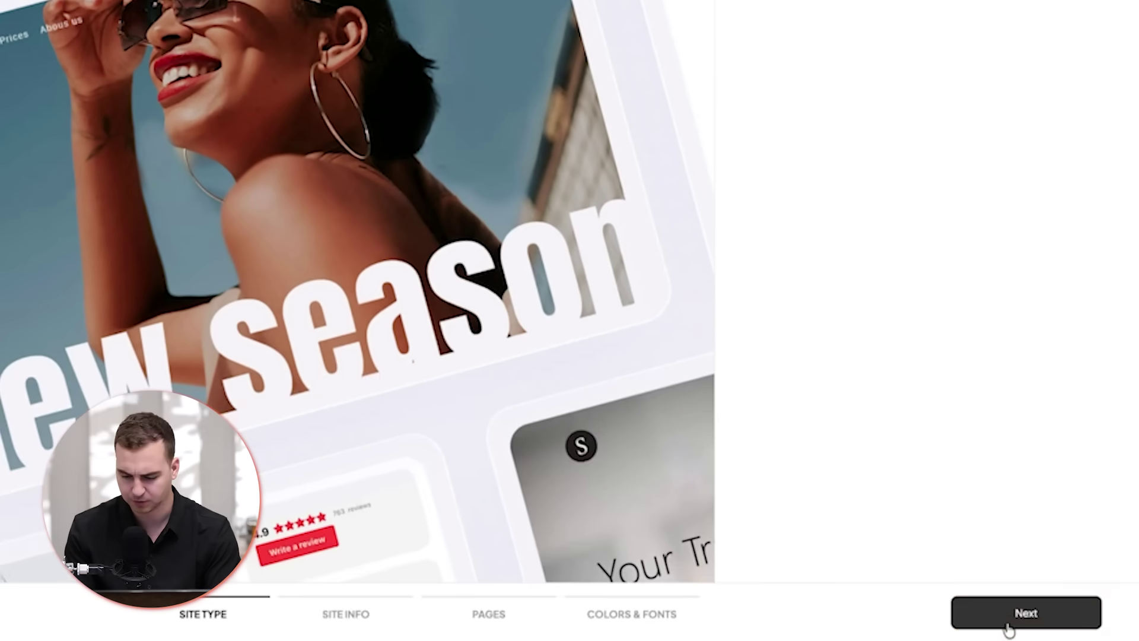
pyautogui.click(1003, 611)
pyautogui.scroll(5, 999, 601)
# - Enter the site owner's full name in the Enter your name field
pyautogui.click(839, 168)
pyautogui.write('T')
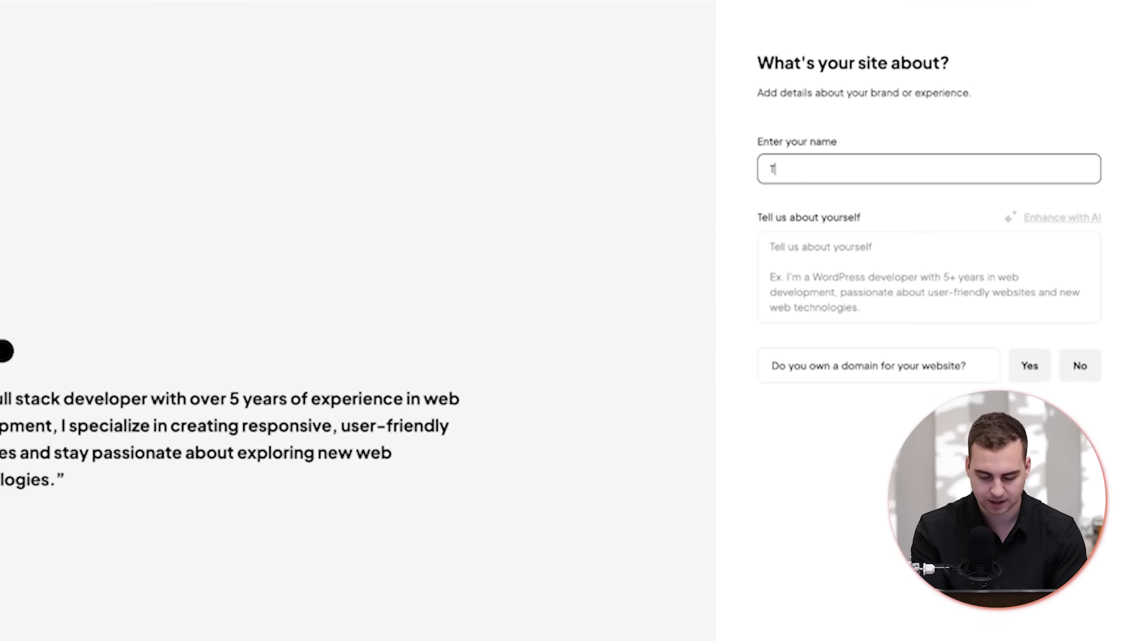
pyautogui.write('imo')
pyautogui.press('BackSpace')
pyautogui.write('Ruscica')
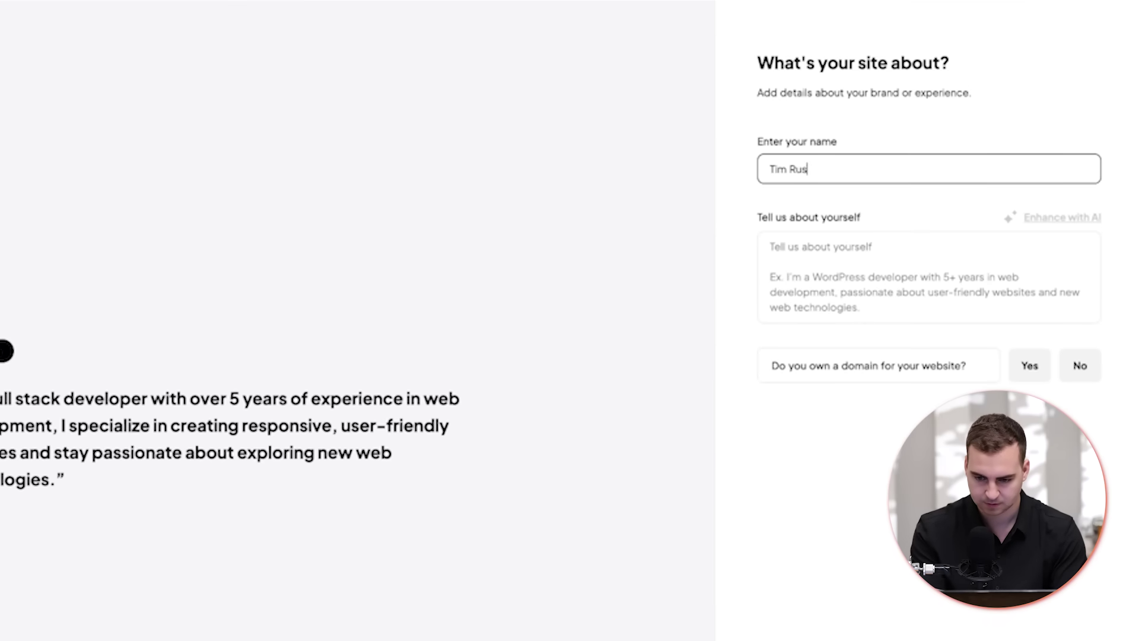
# - Paste a ready-made bio into Tell us about yourself and answer No to owning a domain
pyautogui.click(932, 242)
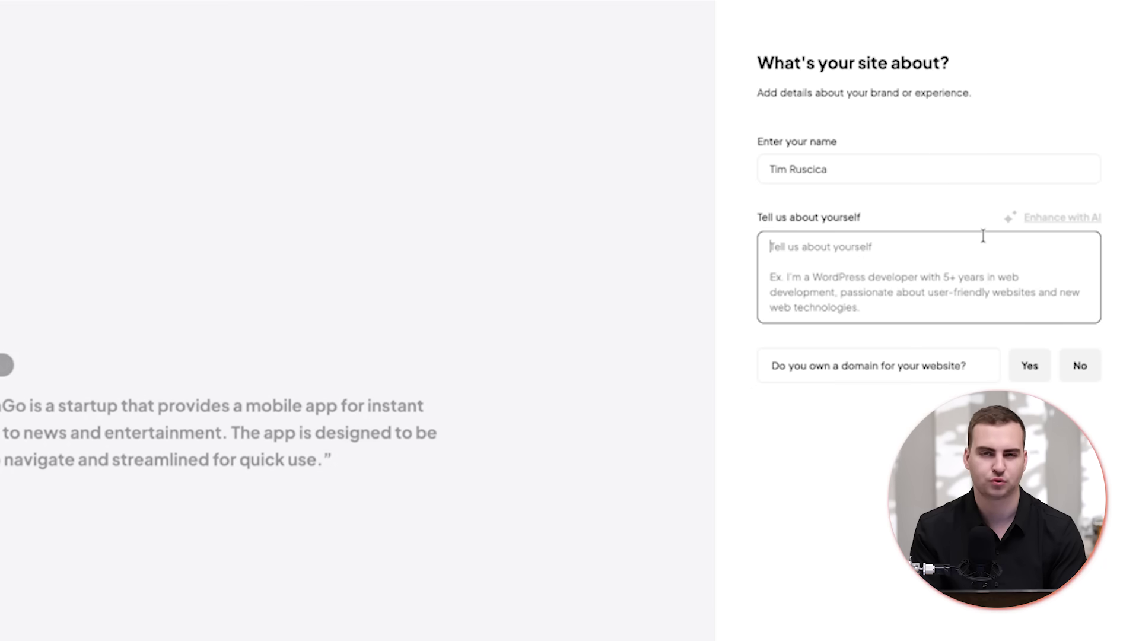
pyautogui.hotkey('ctrl', 'v')
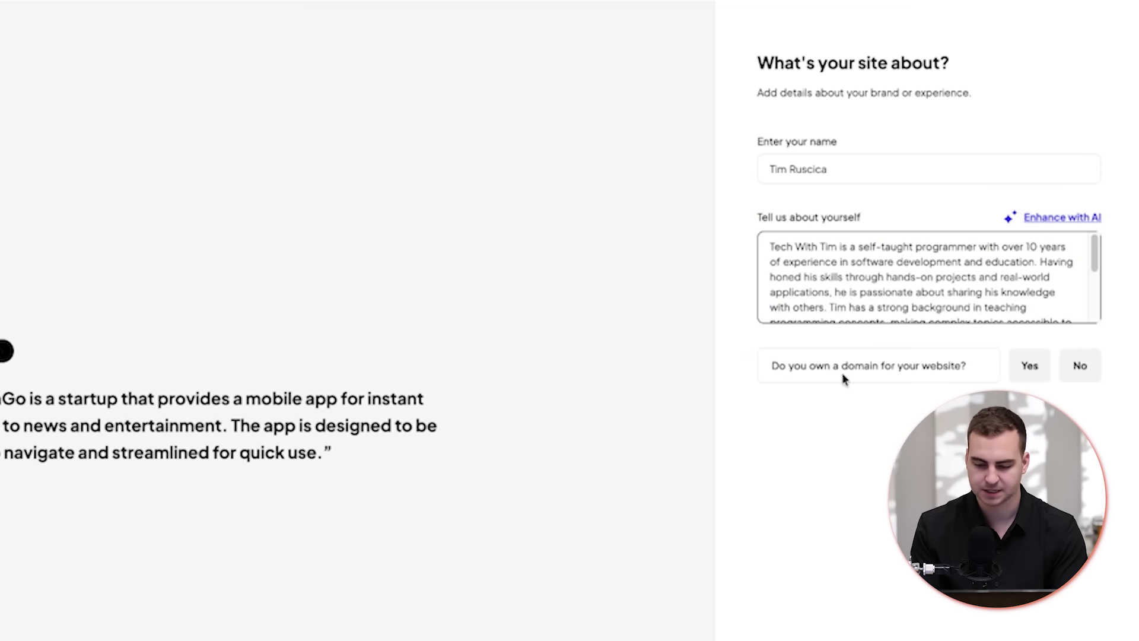
pyautogui.click(1077, 368)
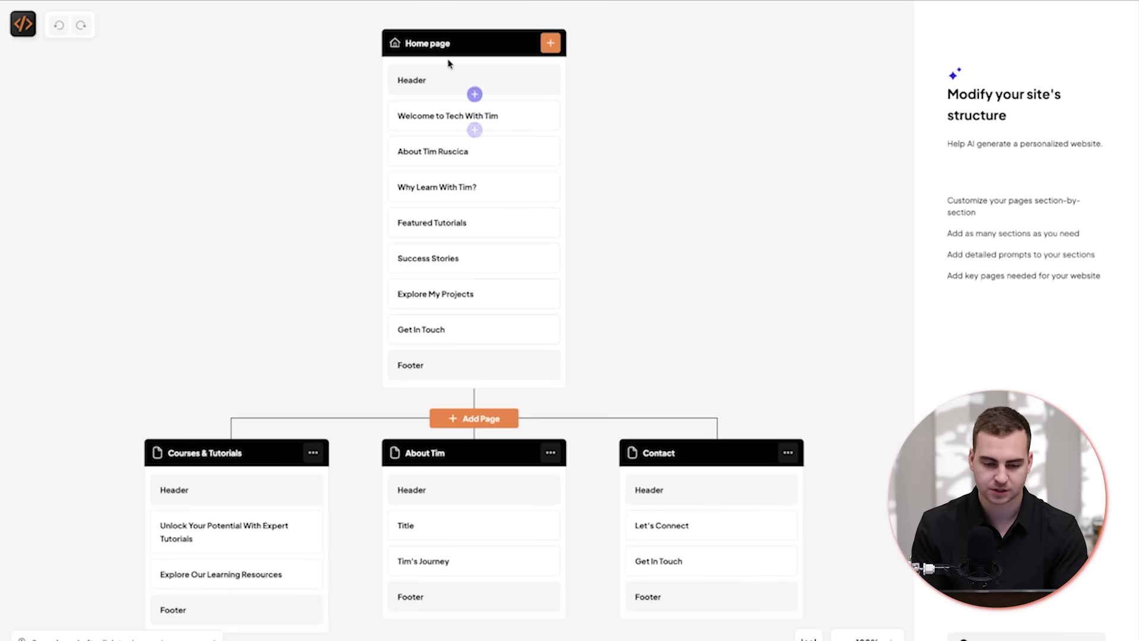
# - Inspect the section prompts for Featured Tutorials, Why Learn With Tim? and the Welcome to Tech With Tim hero
pyautogui.moveTo(486, 175)
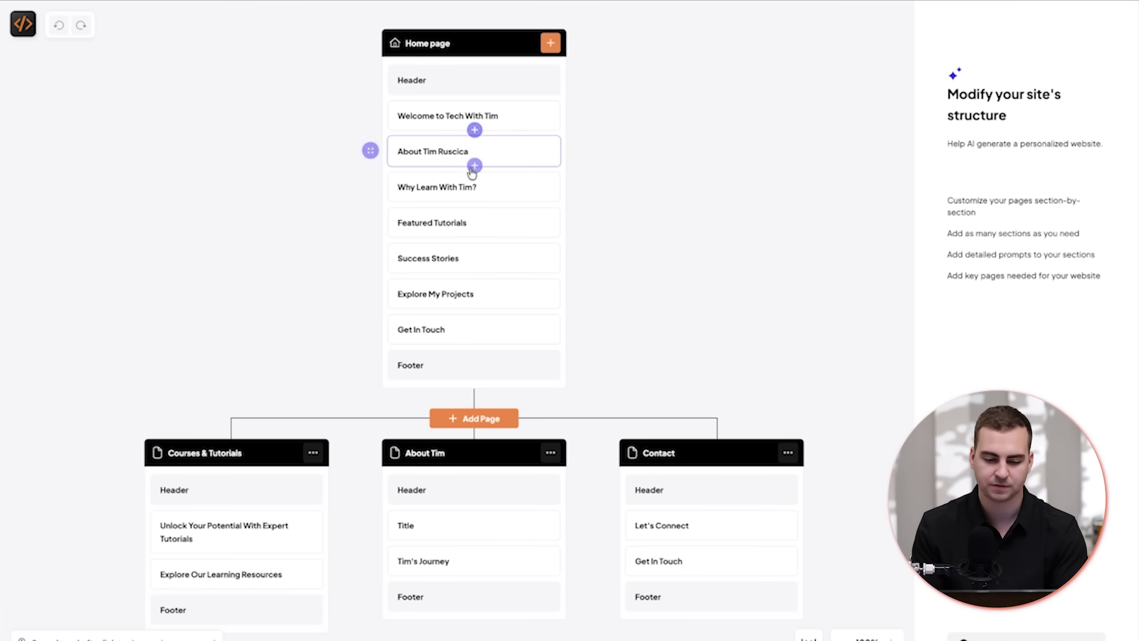
pyautogui.click(452, 222)
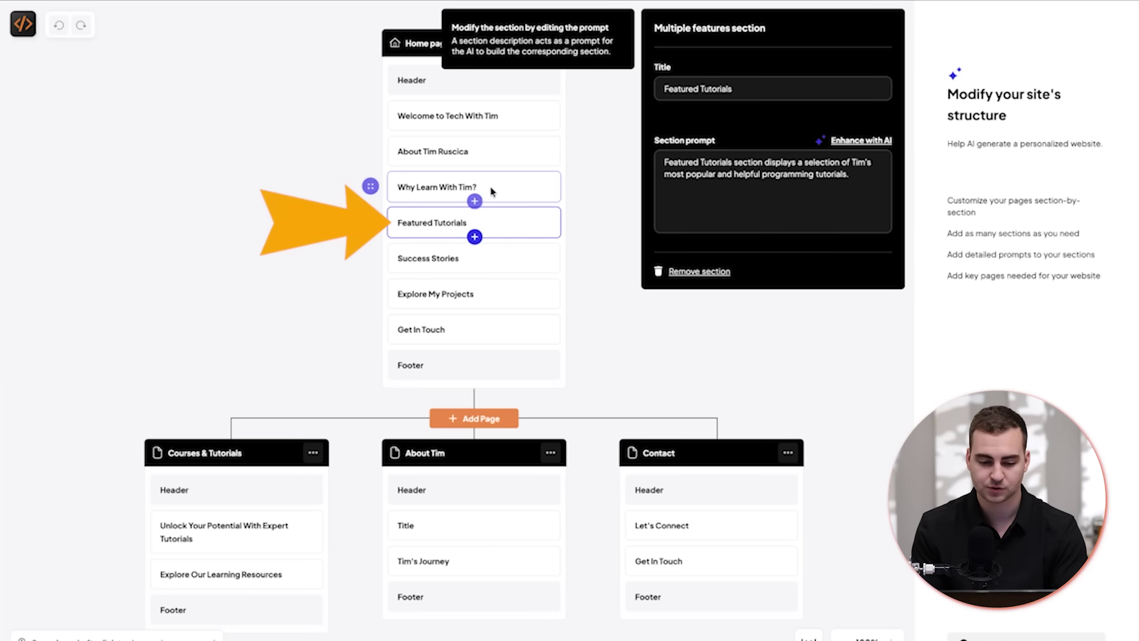
pyautogui.click(498, 187)
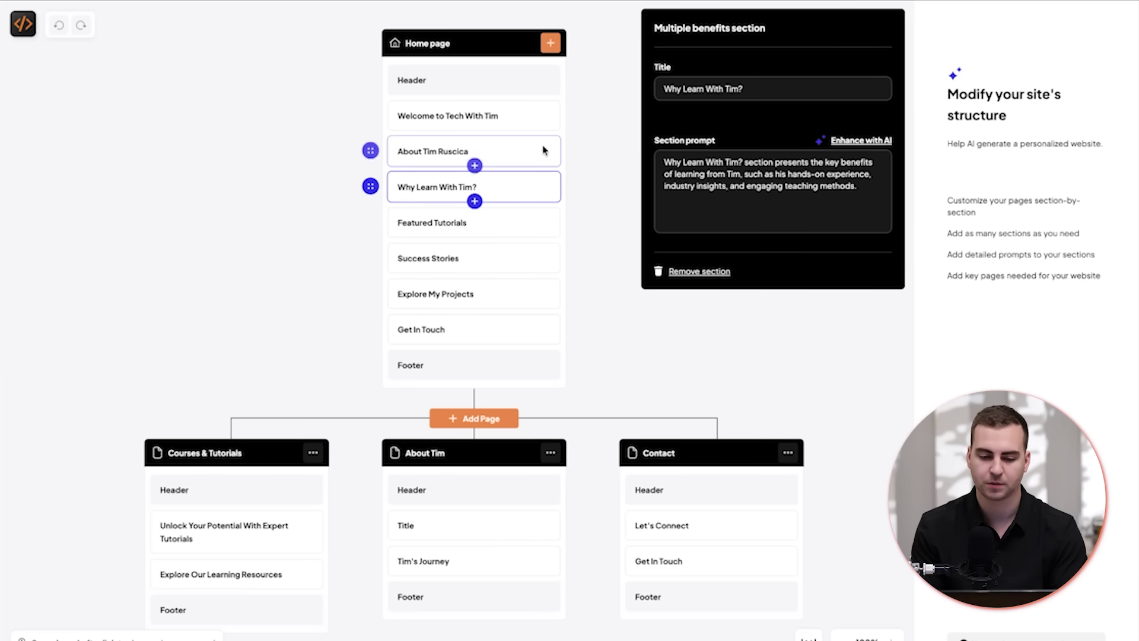
pyautogui.click(520, 122)
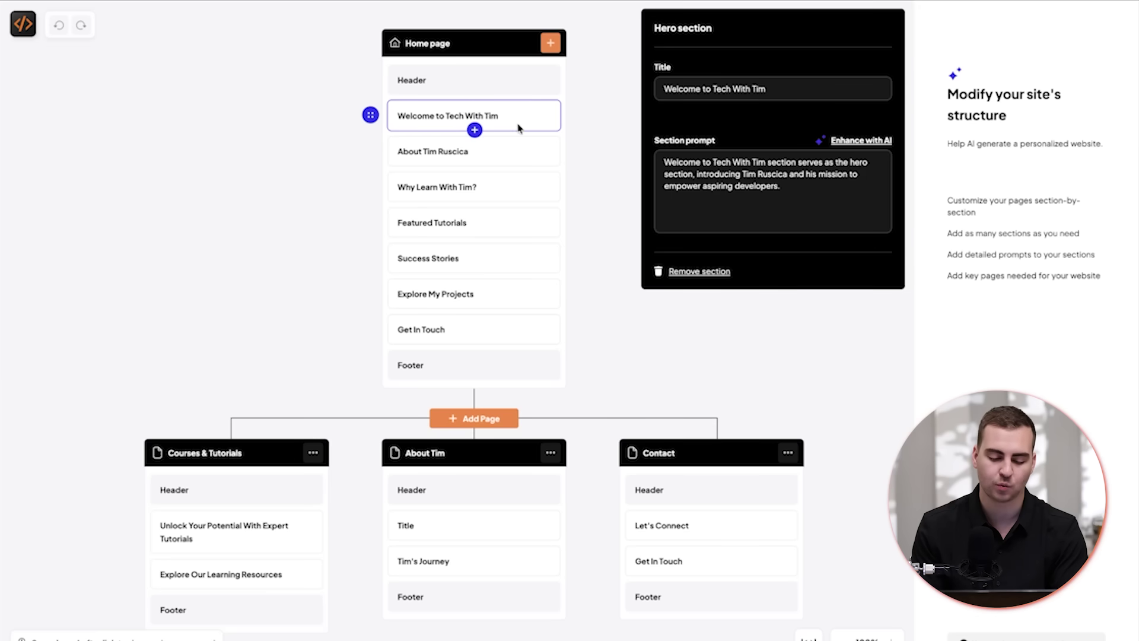
pyautogui.scroll(-3, 595, 283)
pyautogui.click(600, 311)
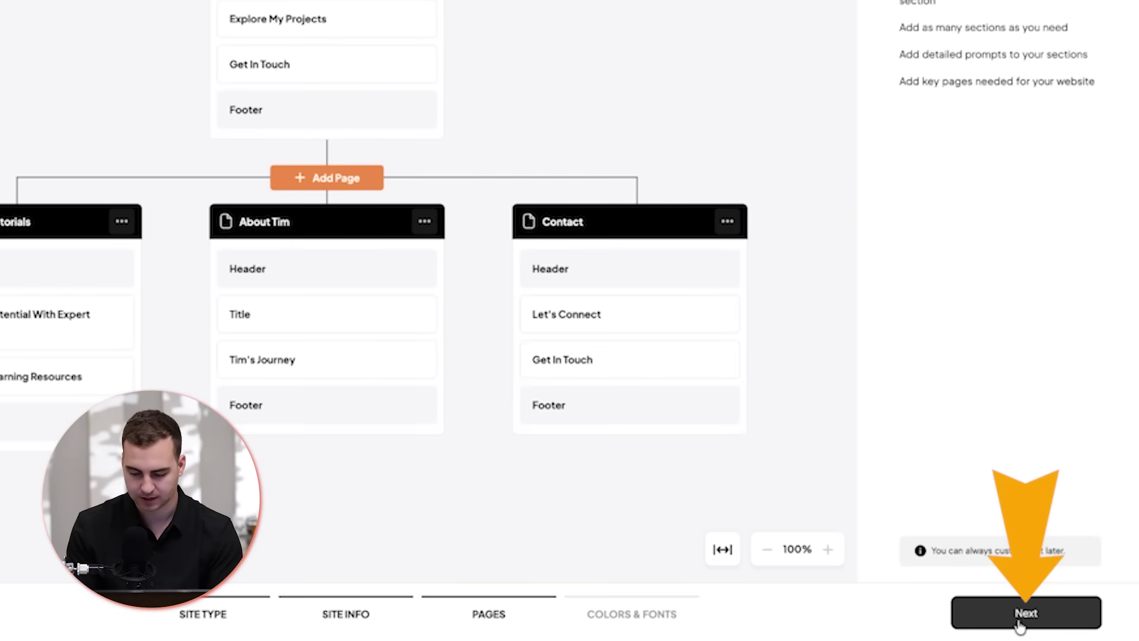
# - Apply the red and grey colour palette and the Material theme, then generate the website
pyautogui.click(1018, 620)
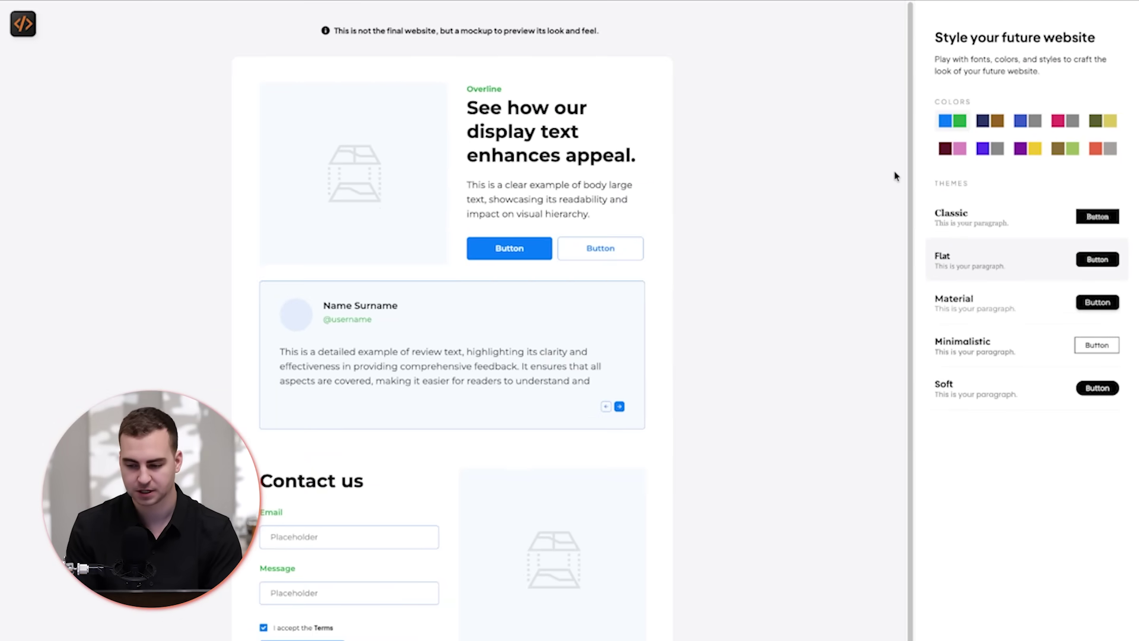
pyautogui.click(1103, 148)
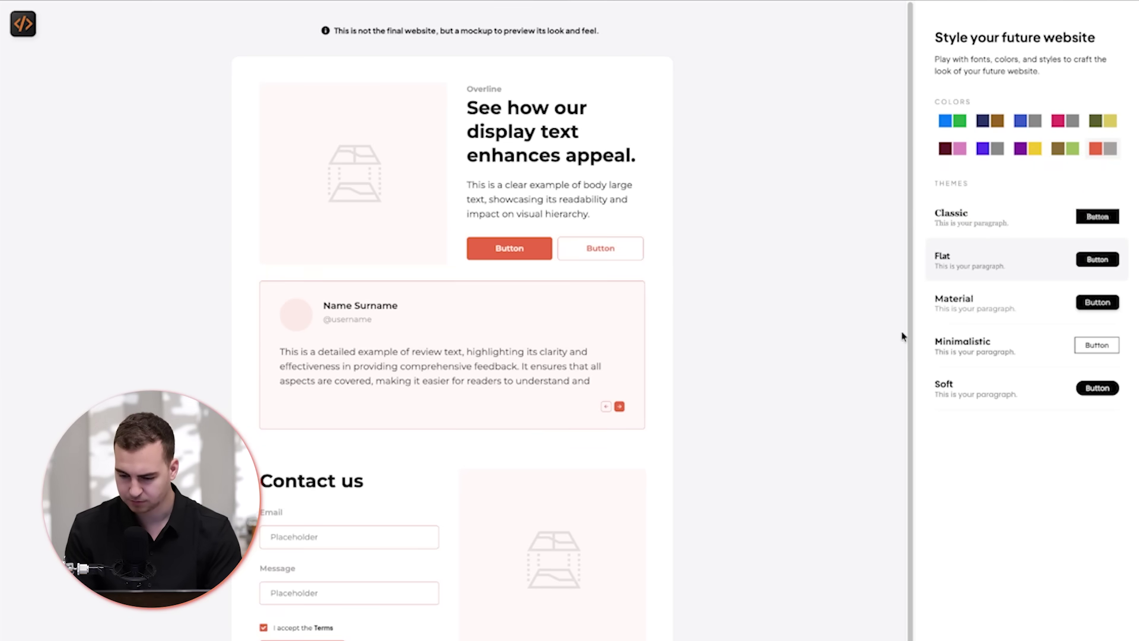
pyautogui.click(985, 314)
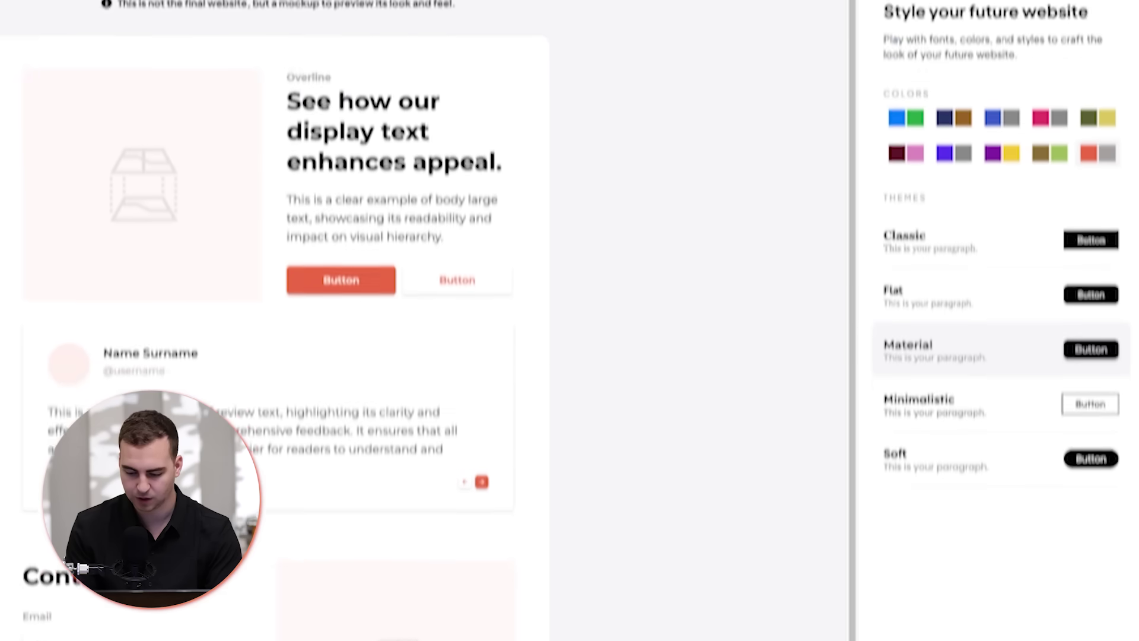
pyautogui.click(1005, 615)
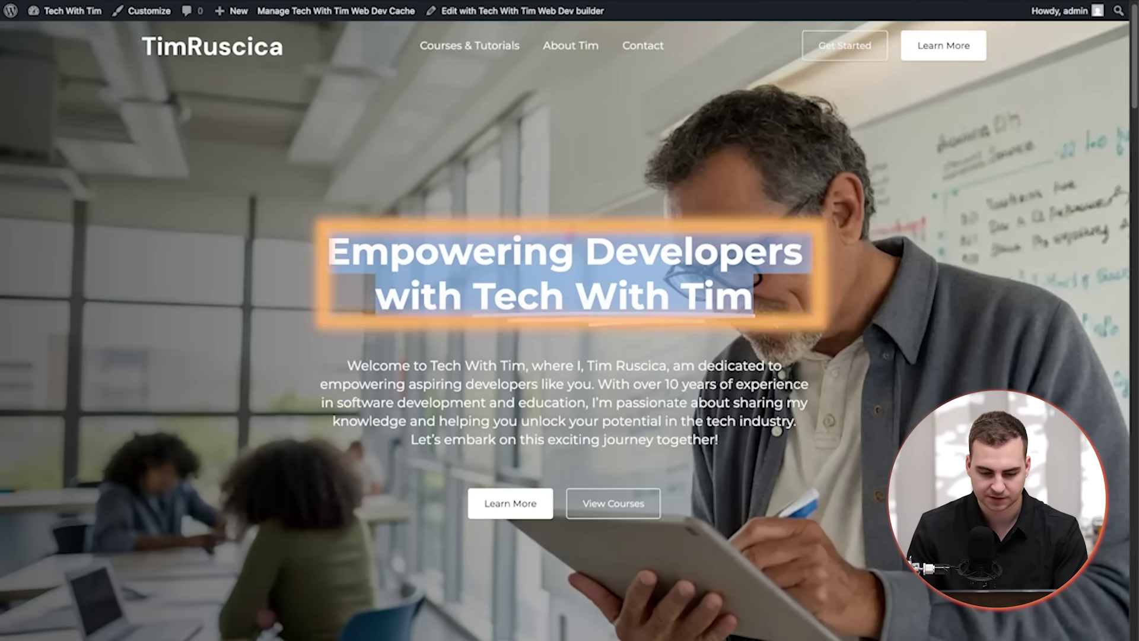
pyautogui.moveTo(344, 249); pyautogui.dragTo(754, 299)
pyautogui.scroll(-2, 702, 301)
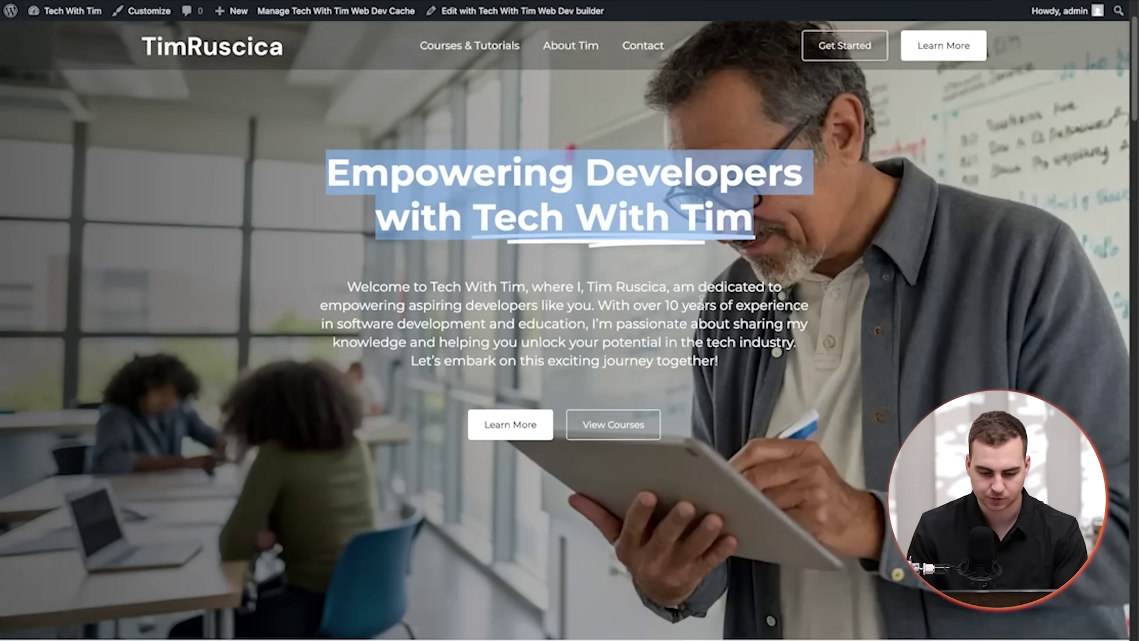
pyautogui.scroll(-10, 702, 301)
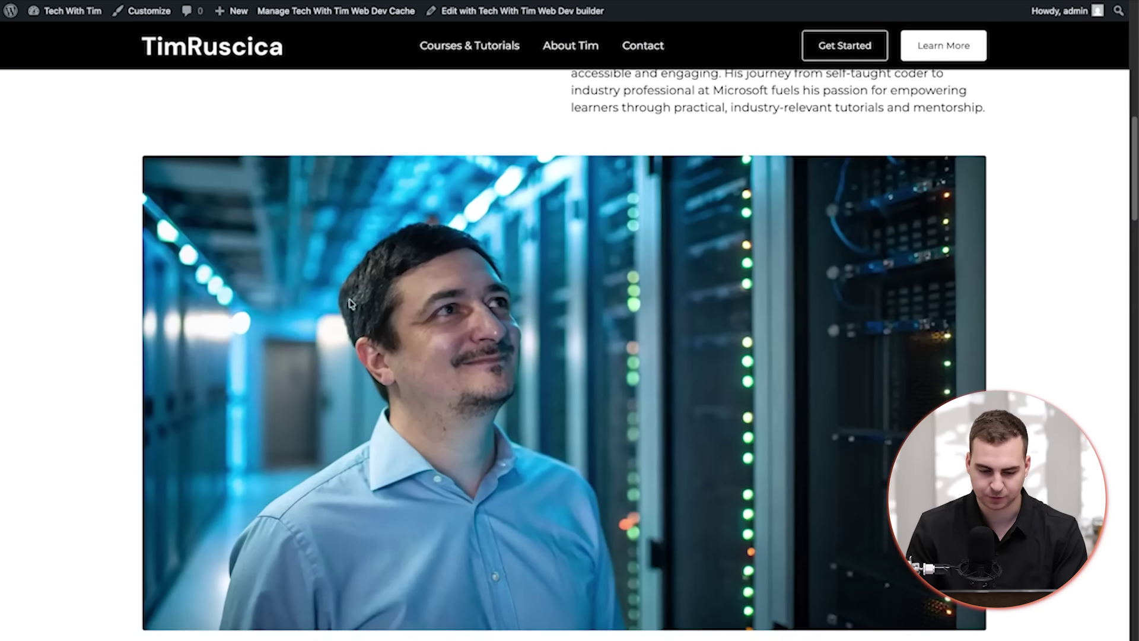
pyautogui.scroll(-10, 440, 353)
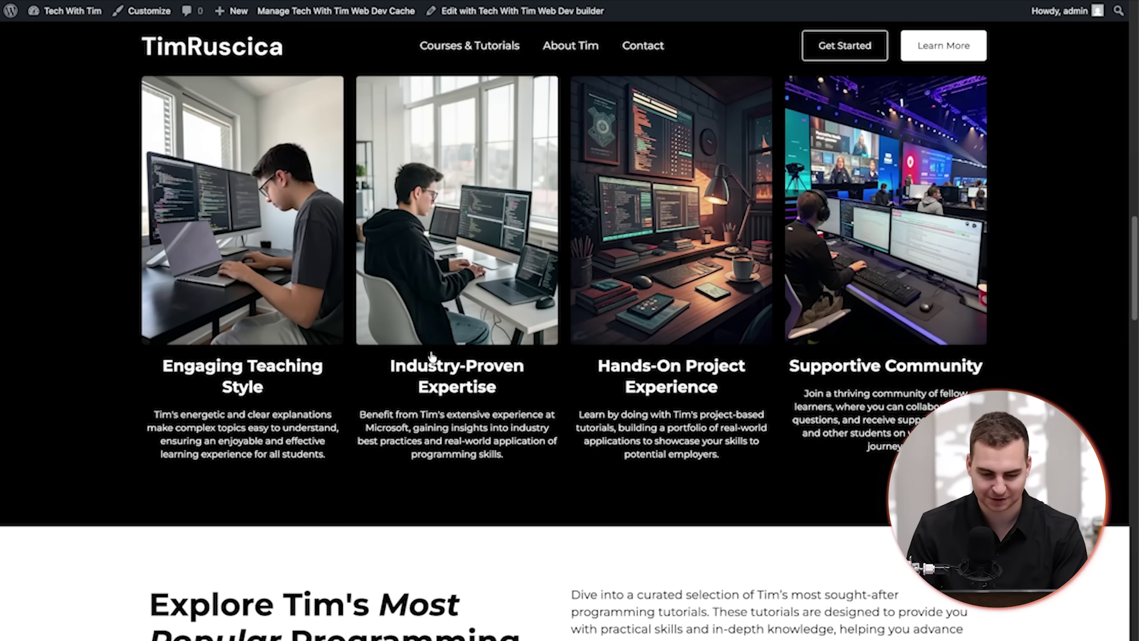
pyautogui.scroll(-10, 251, 323)
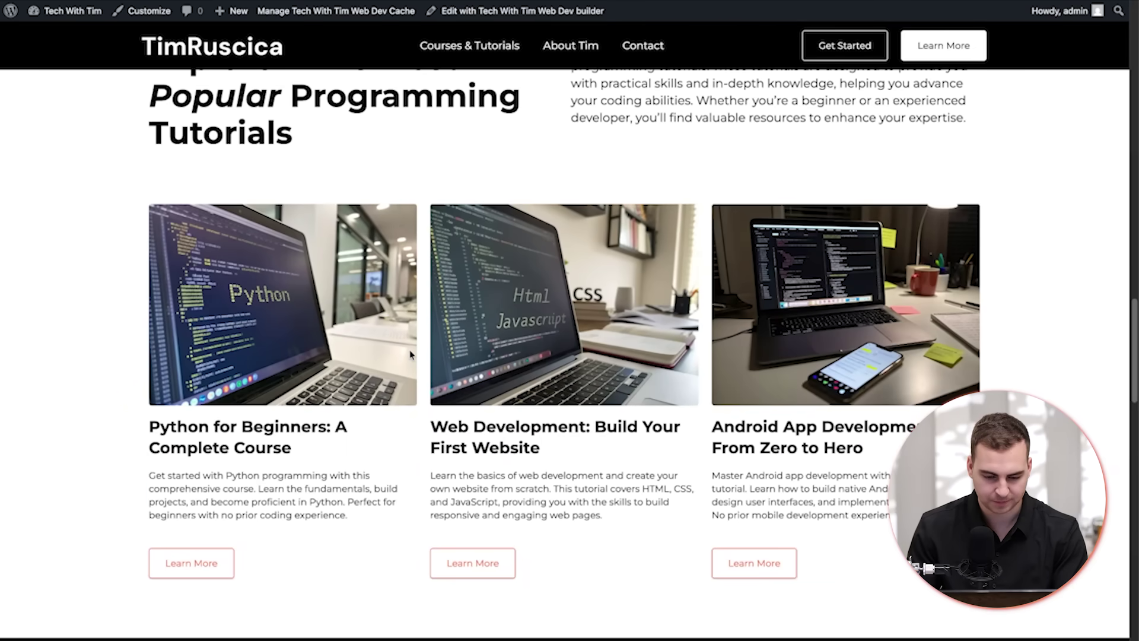
pyautogui.scroll(-12, 410, 354)
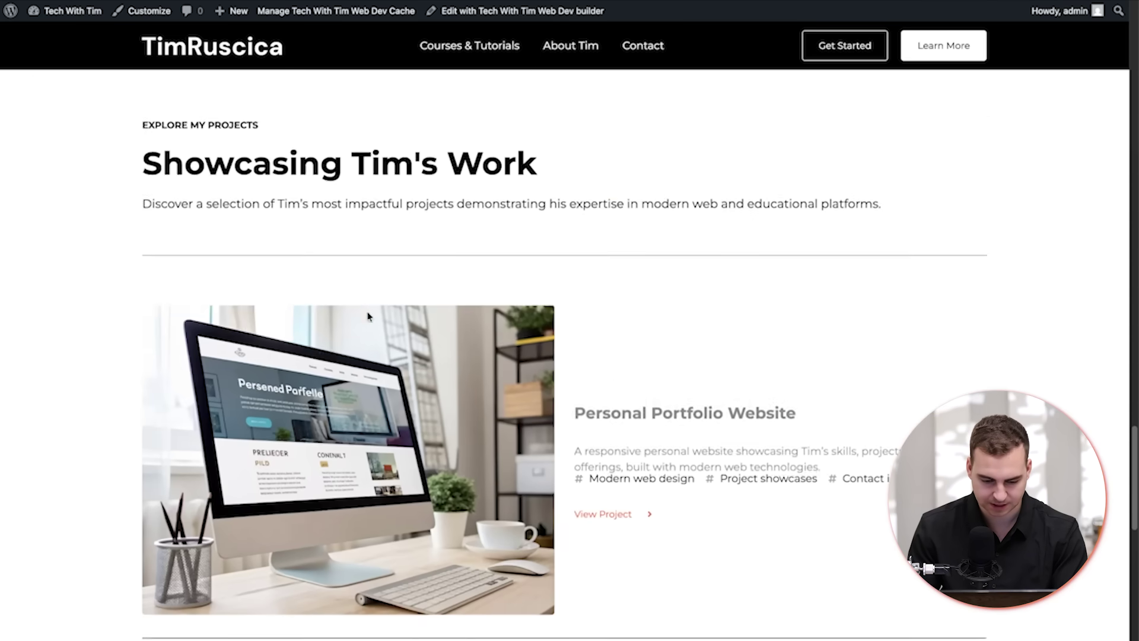
pyautogui.scroll(-15, 367, 316)
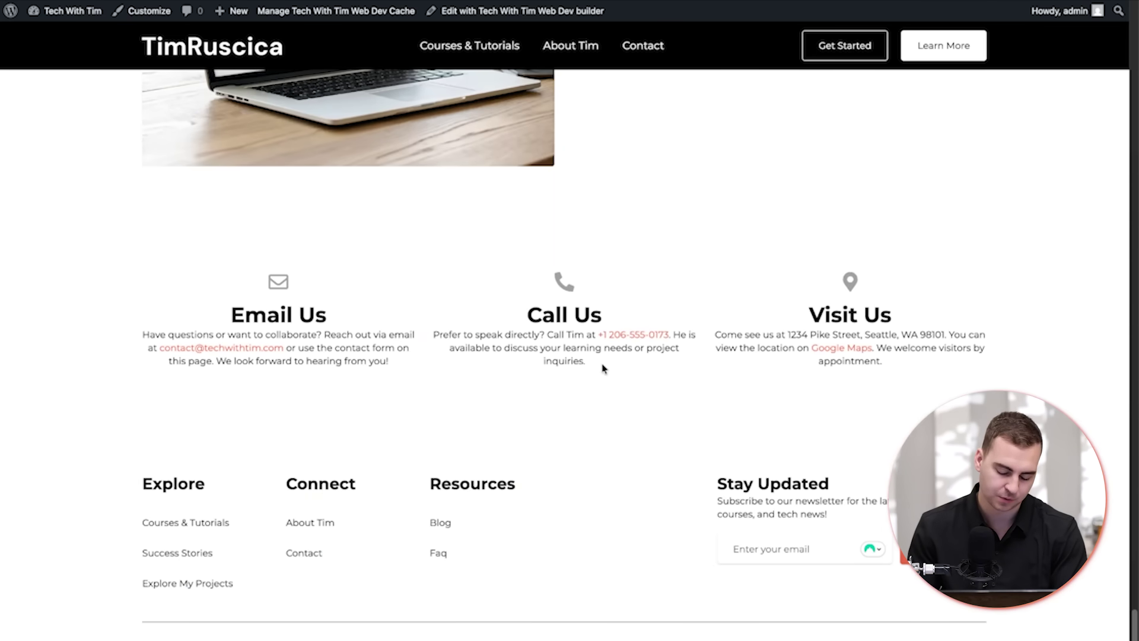
pyautogui.scroll(20, 479, 416)
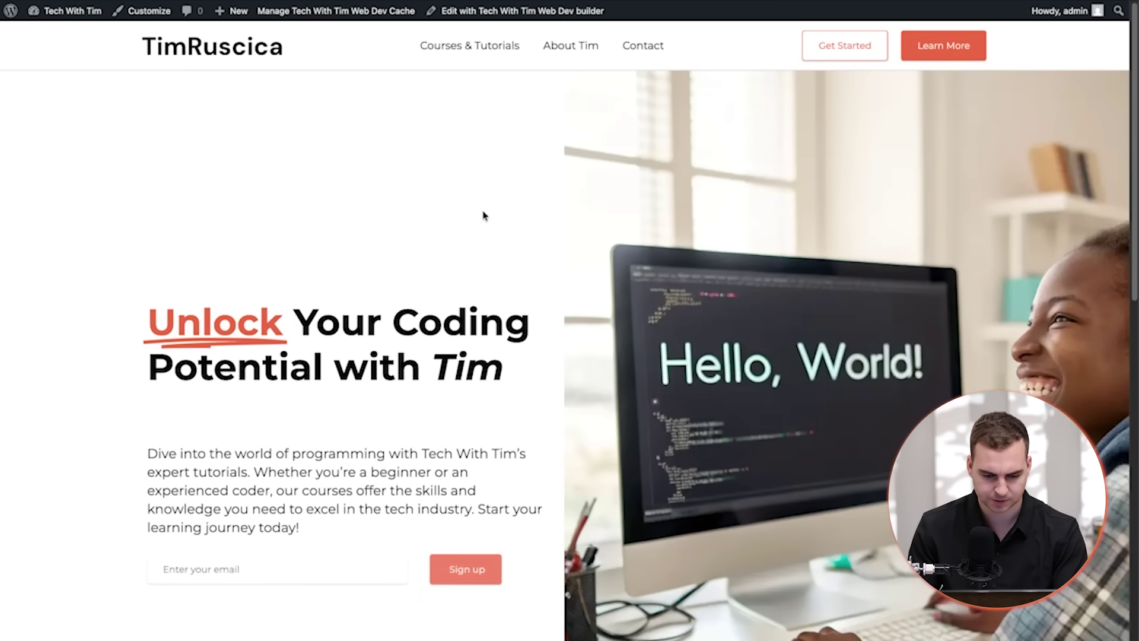
# - Scroll through the generated homepage and open the About Tim page
pyautogui.scroll(-1, 484, 216)
pyautogui.scroll(-4, 306, 250)
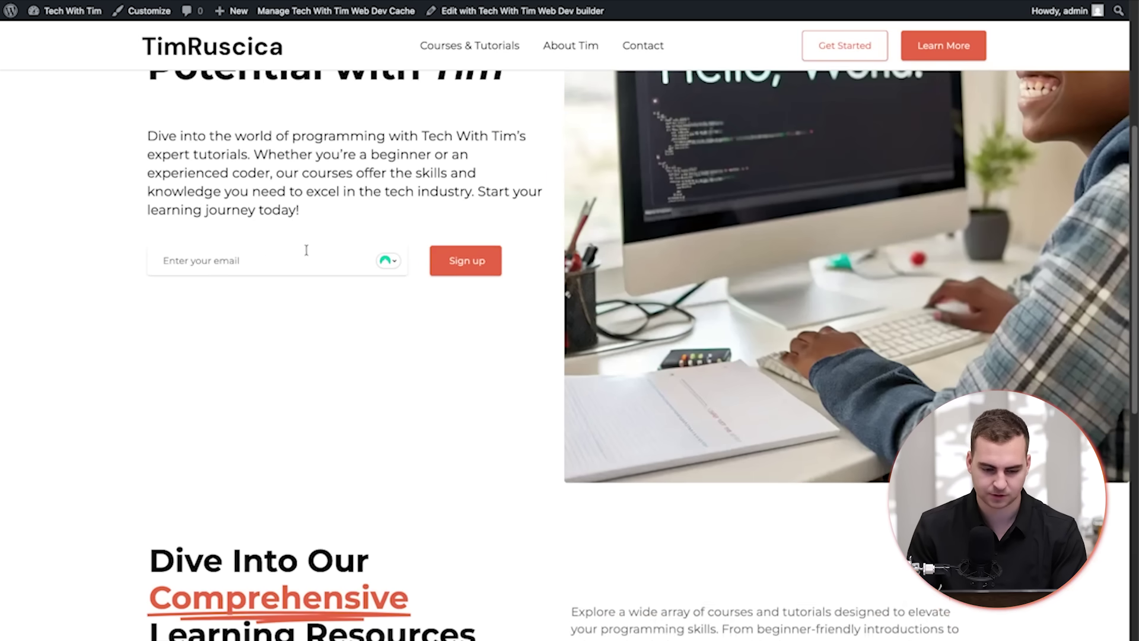
pyautogui.scroll(-6, 301, 273)
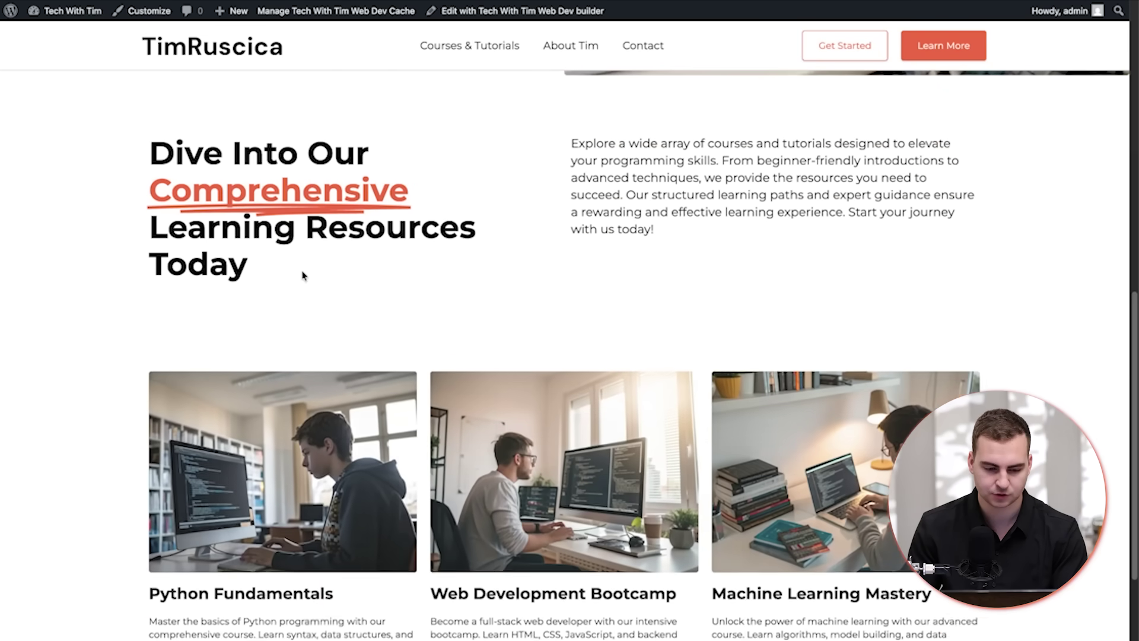
pyautogui.scroll(-5, 373, 270)
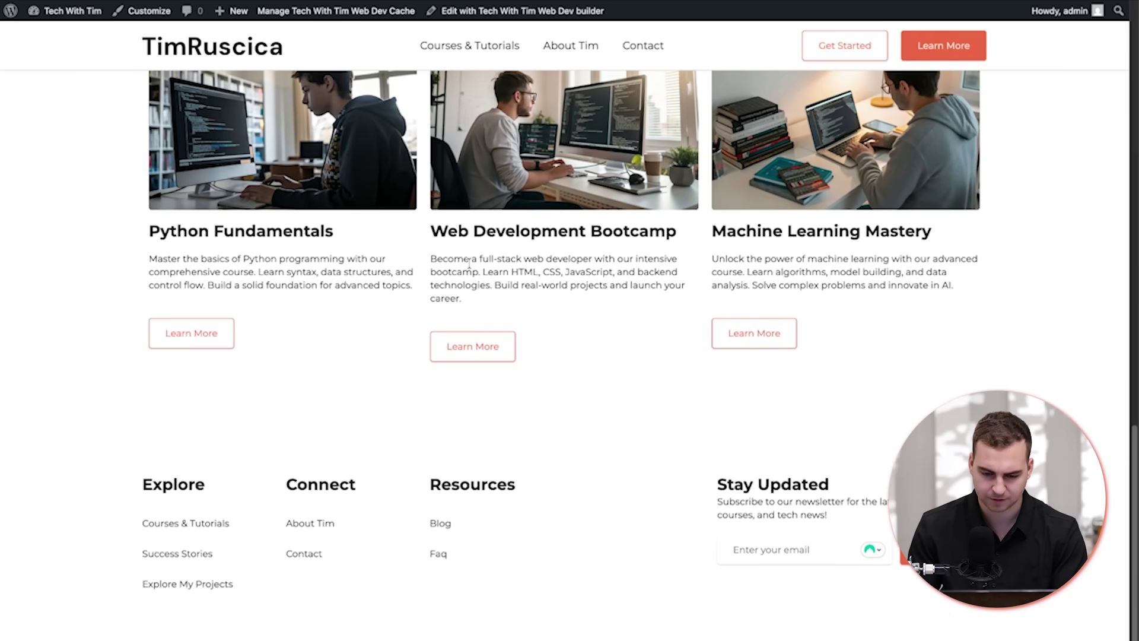
pyautogui.scroll(15, 817, 262)
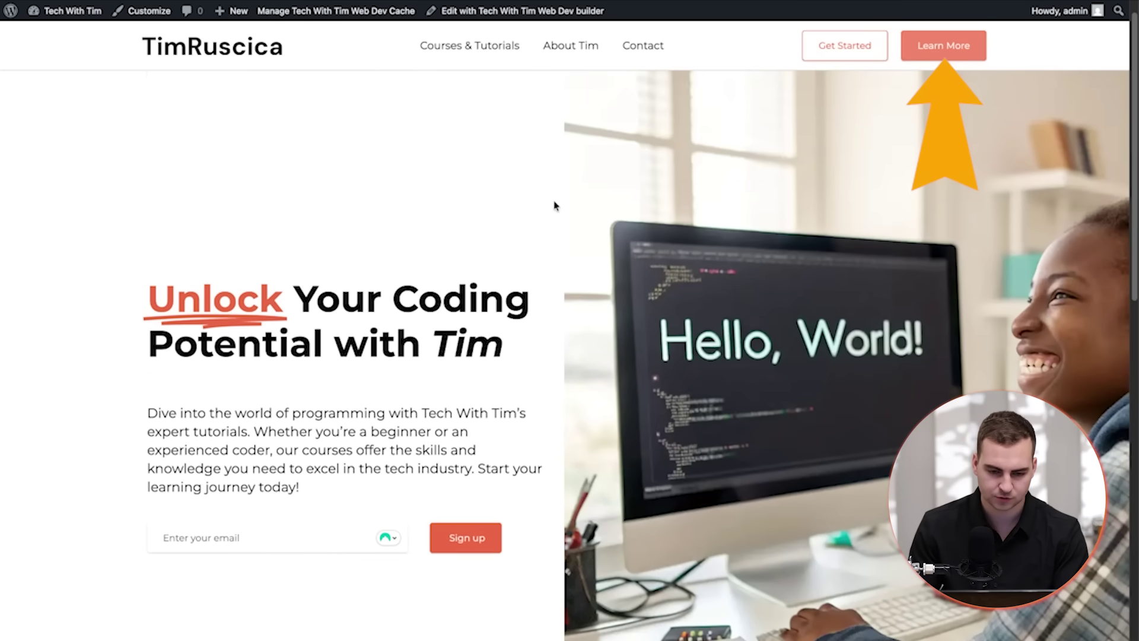
pyautogui.click(944, 45)
# - Review the About Tim page's stats, then go to the site's wp-admin dashboard
pyautogui.scroll(-2, 553, 273)
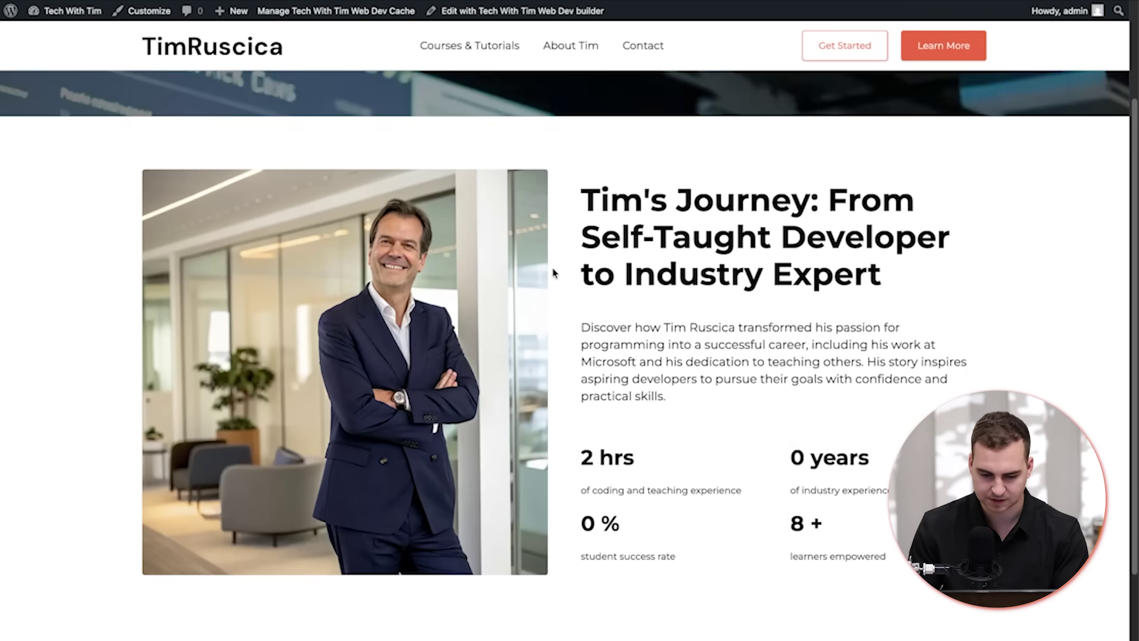
pyautogui.scroll(-2, 434, 278)
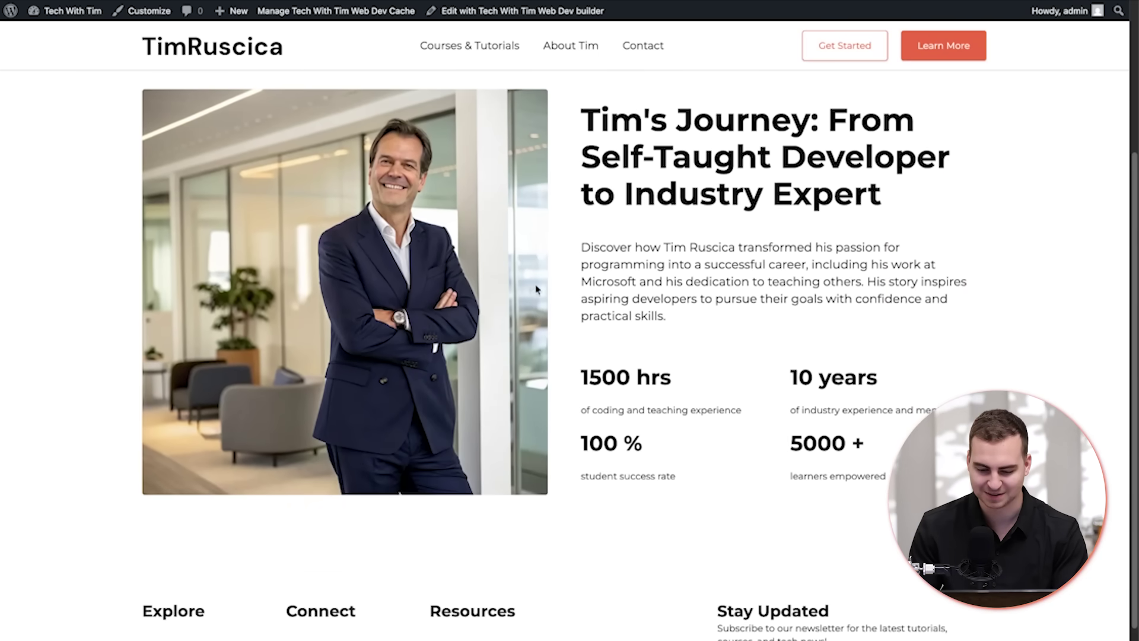
pyautogui.moveTo(589, 354); pyautogui.dragTo(871, 406)
pyautogui.scroll(-2, 697, 377)
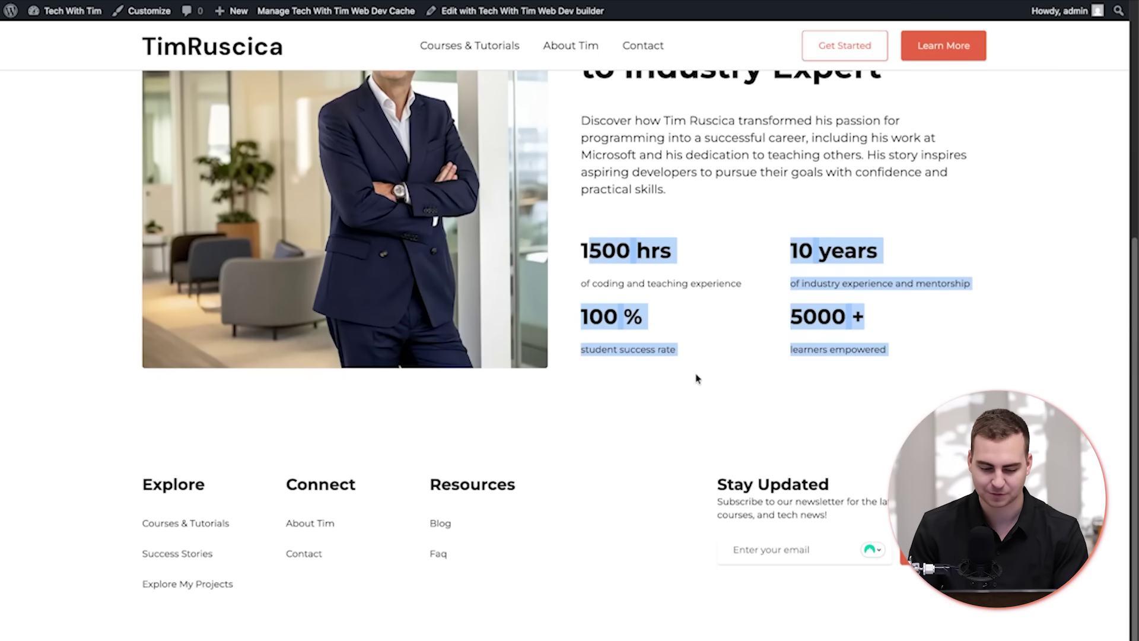
pyautogui.scroll(6, 653, 296)
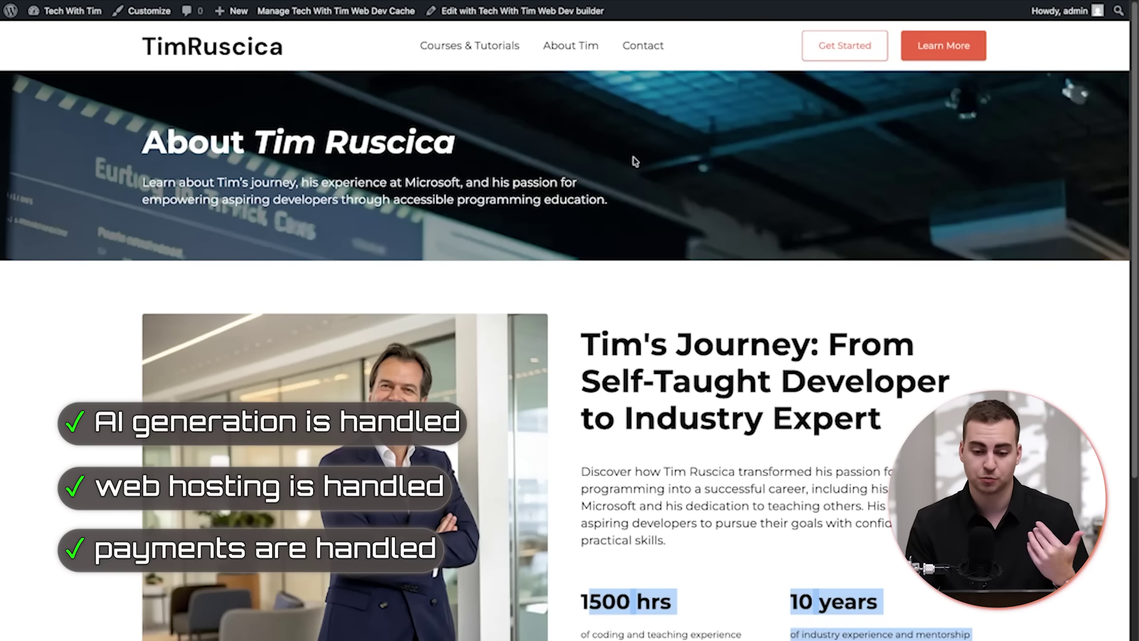
pyautogui.click(263, 149)
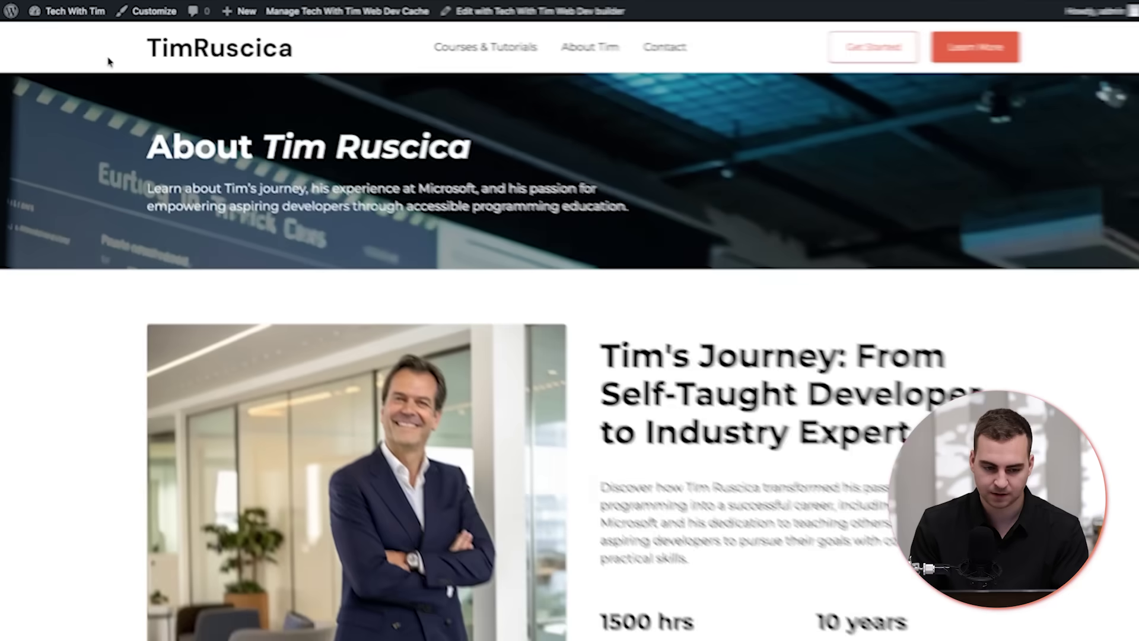
pyautogui.moveTo(70, 15)
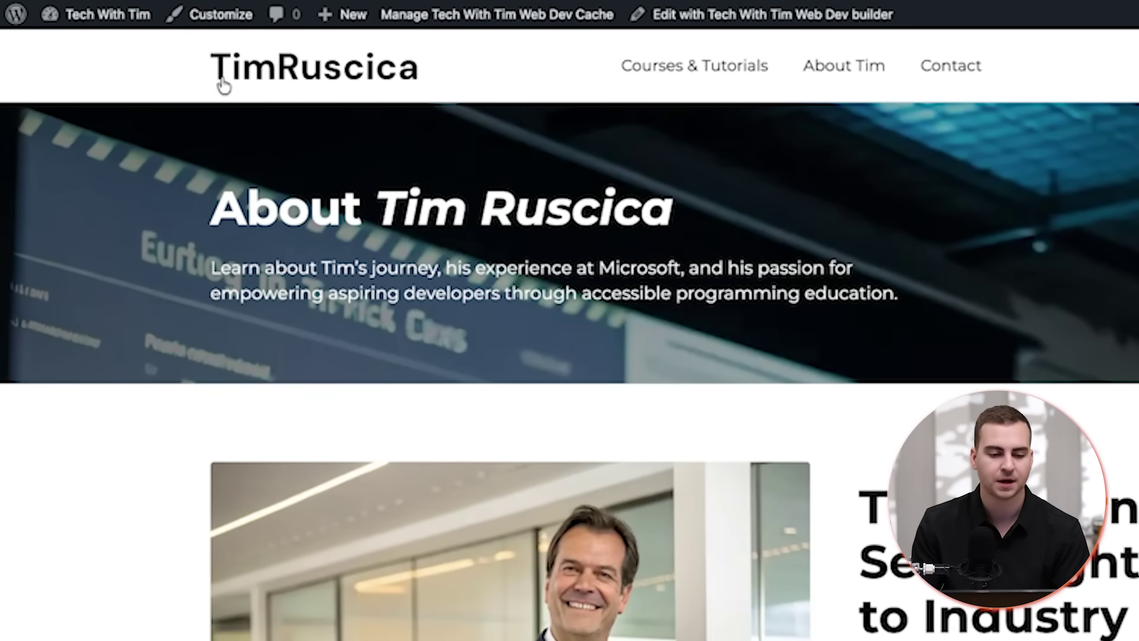
pyautogui.click(122, 26)
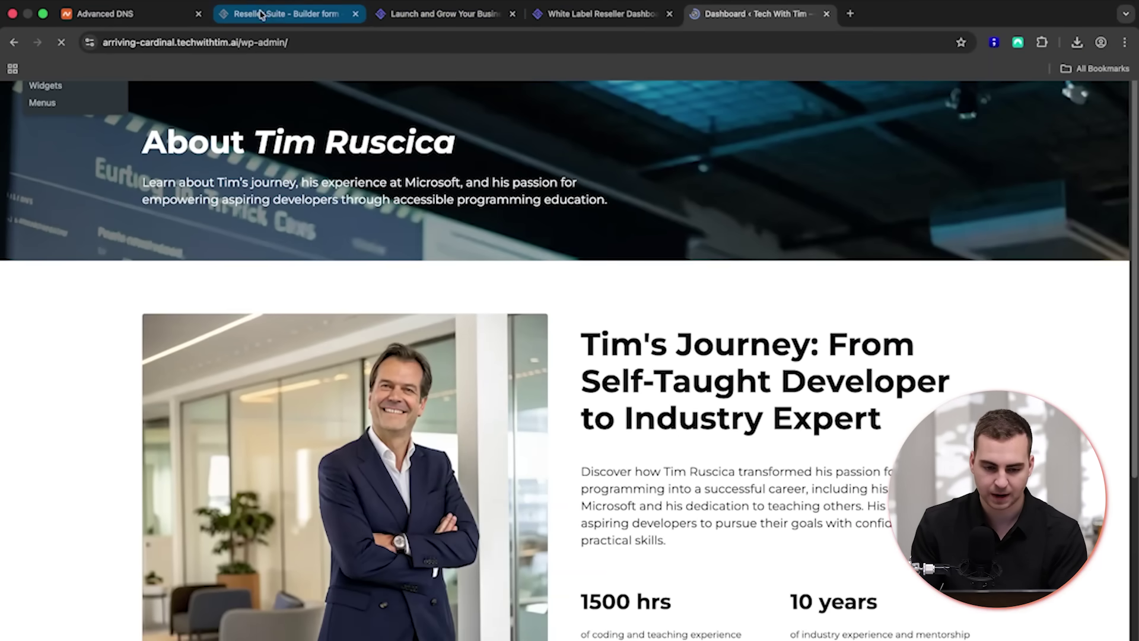
# - Open Clients & websites in the Reseller Suite and dismiss the two-factor authentication banner
pyautogui.click(385, 19)
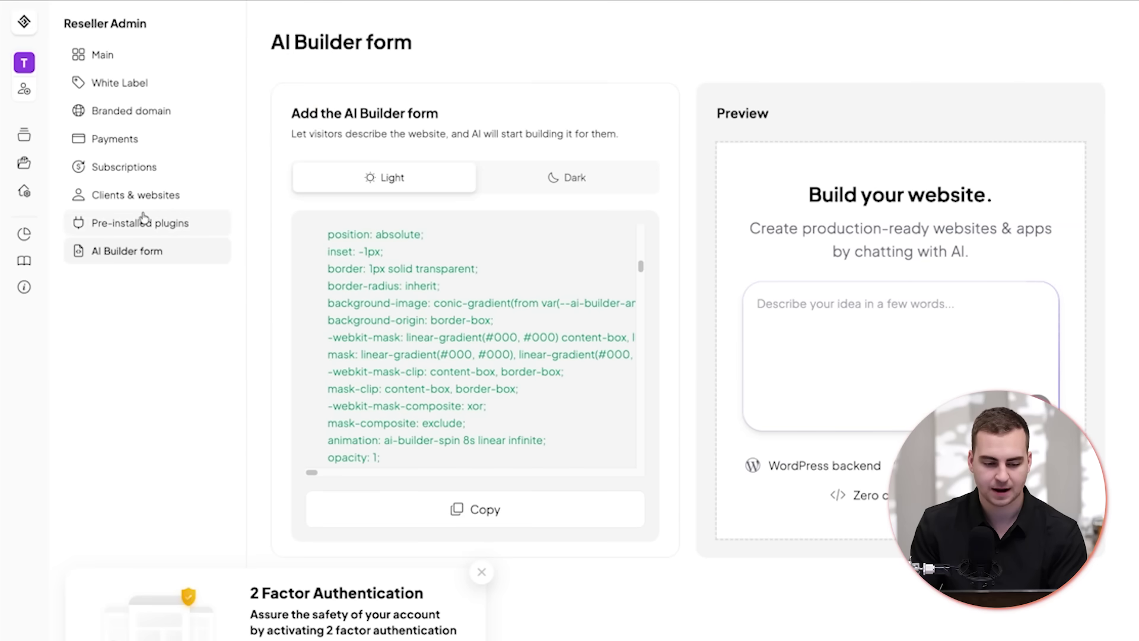
pyautogui.click(142, 195)
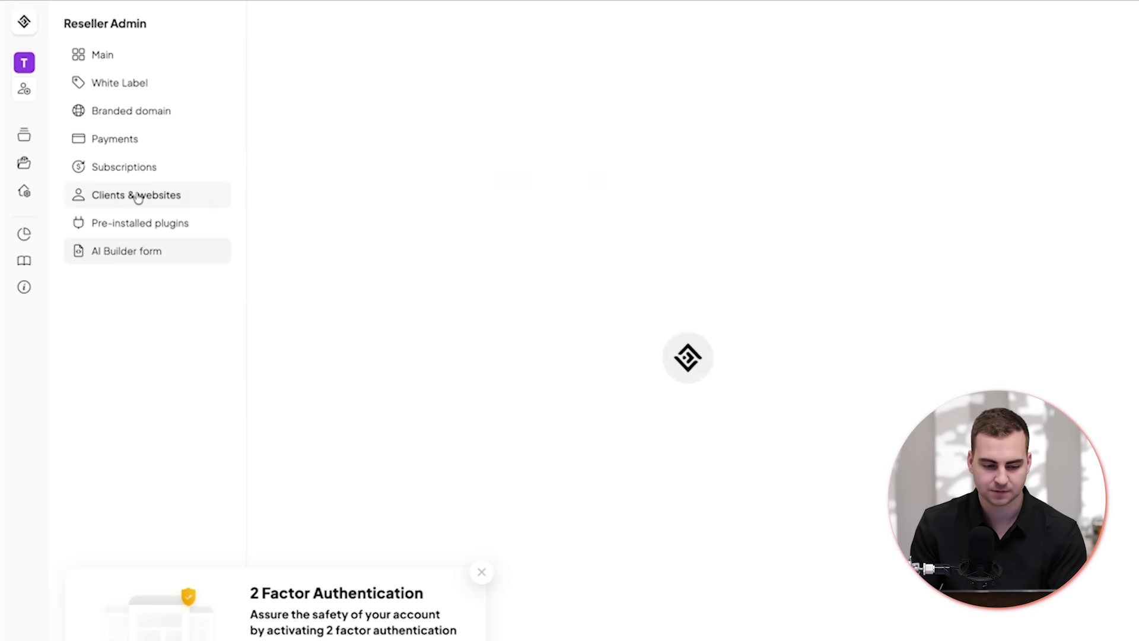
pyautogui.click(481, 572)
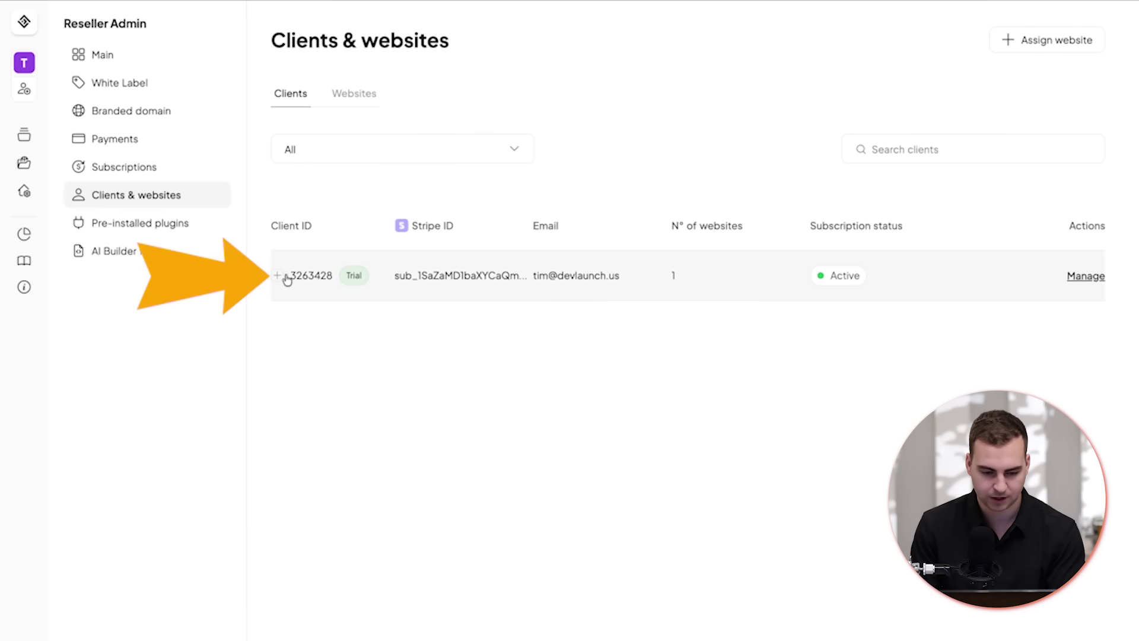
# - Check the trial client's Subscriptions and Payments tabs, then list the subscription plans
pyautogui.click(1083, 277)
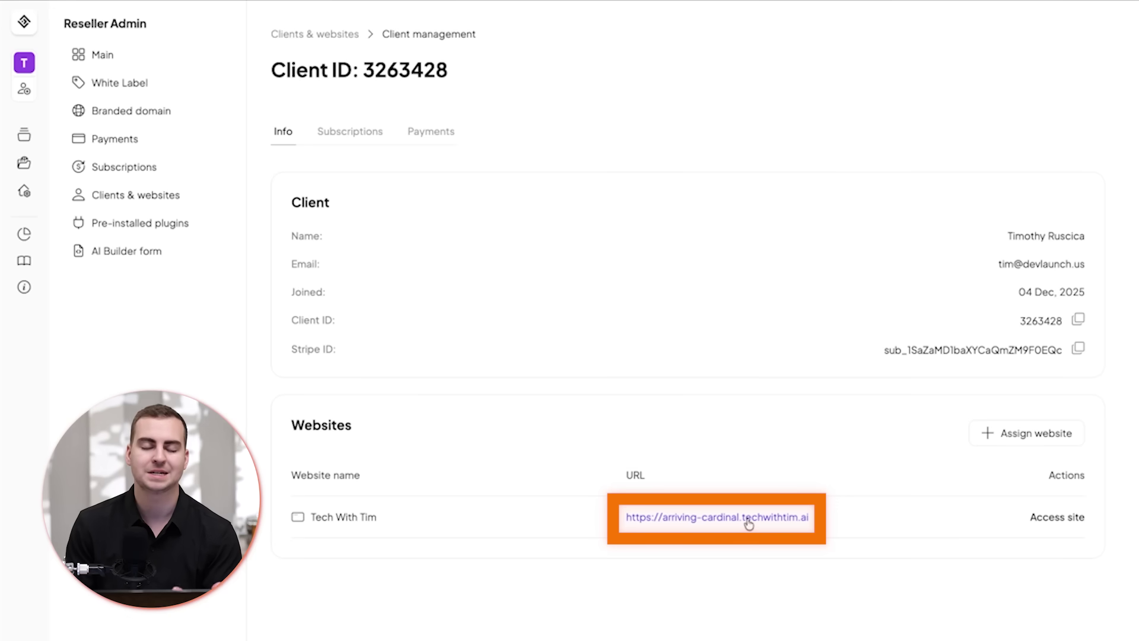
pyautogui.click(747, 525)
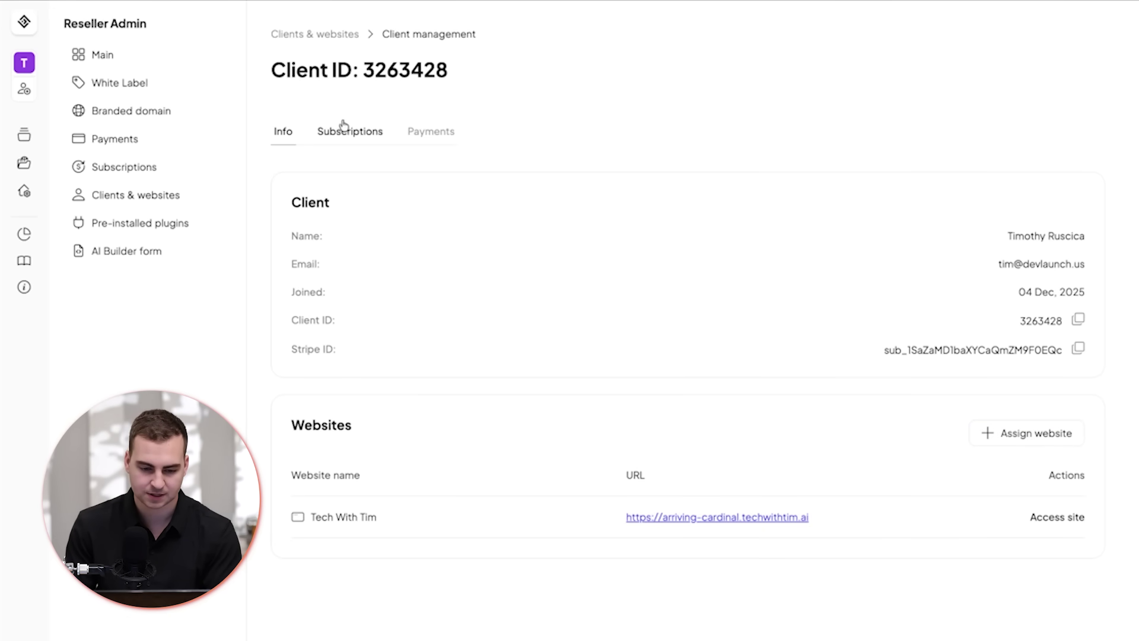
pyautogui.click(343, 130)
pyautogui.click(421, 138)
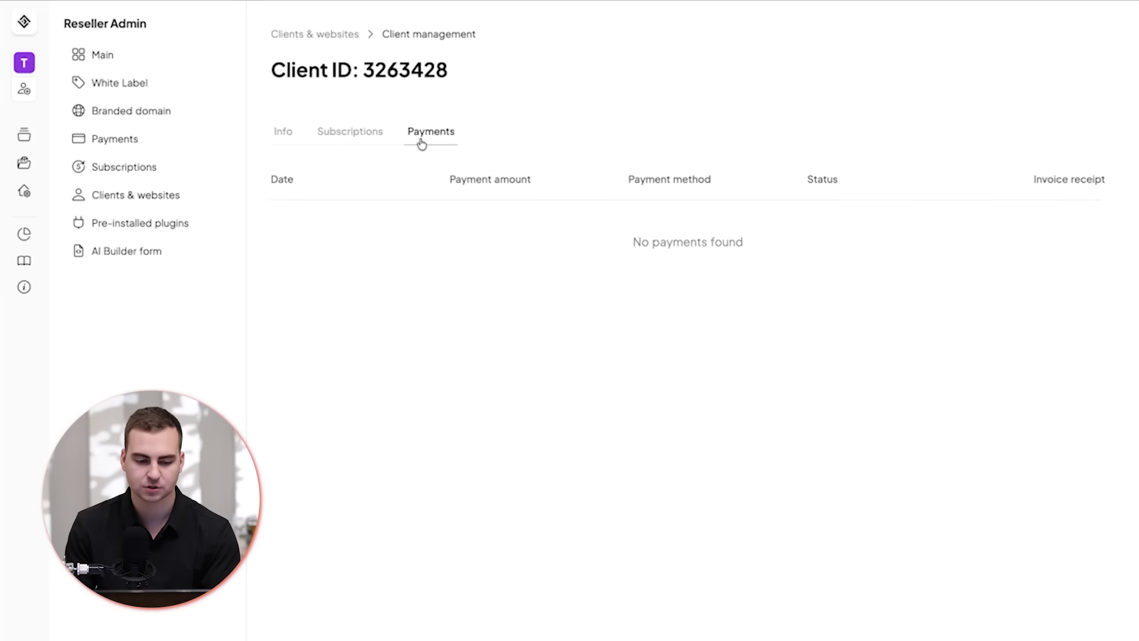
pyautogui.click(153, 166)
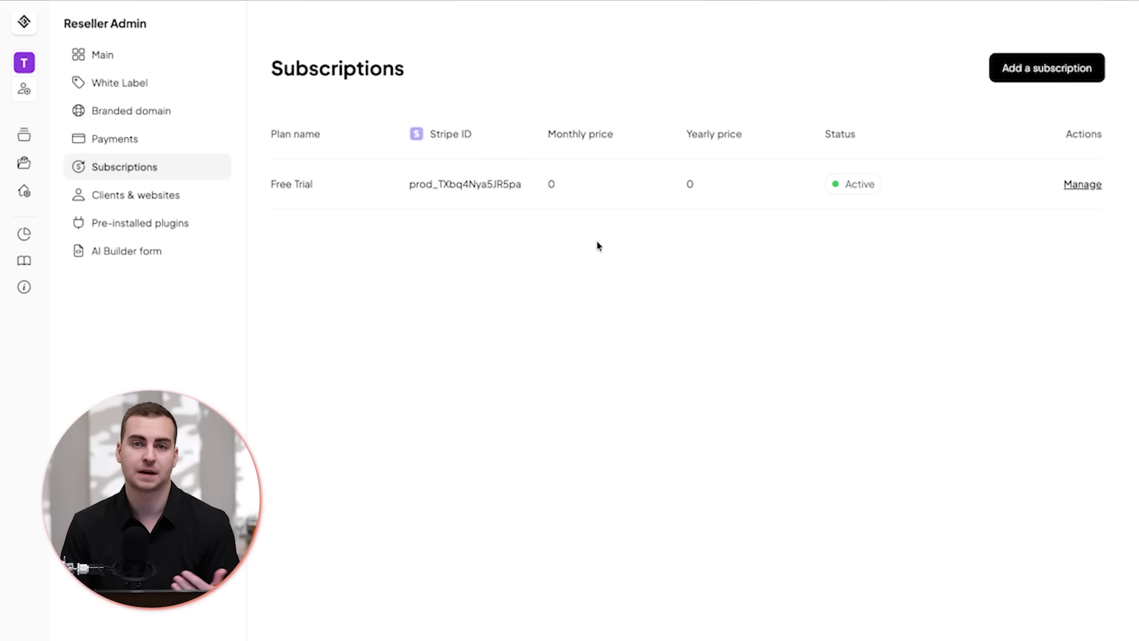
# - Start a new subscription plan and browse its available feature types and price billing periods
pyautogui.click(1047, 68)
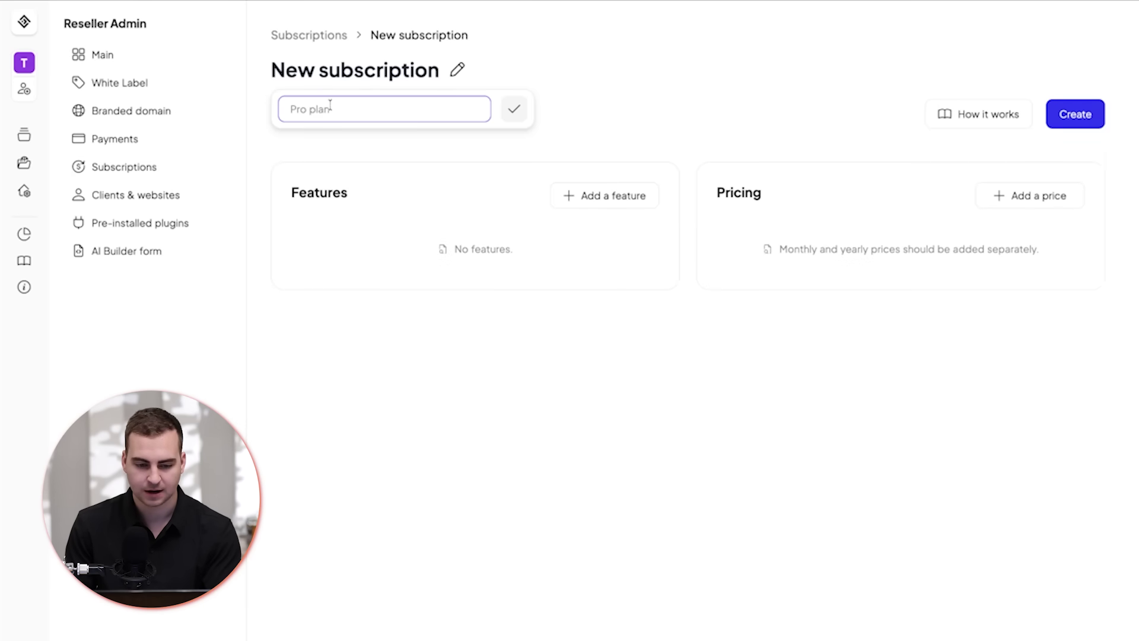
pyautogui.click(597, 195)
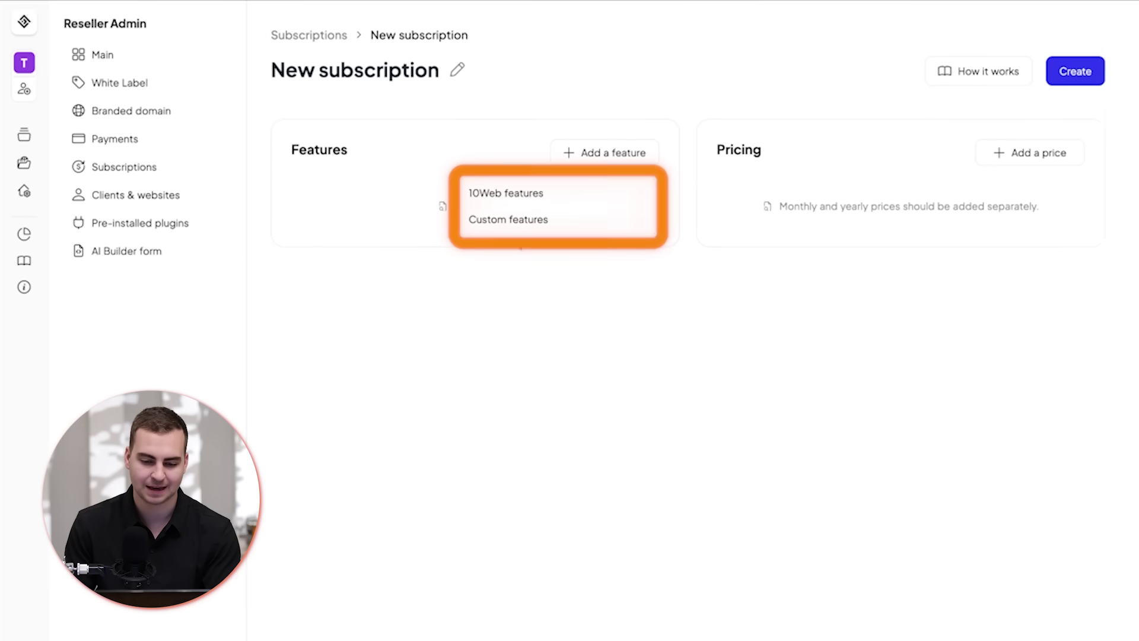
pyautogui.click(1008, 154)
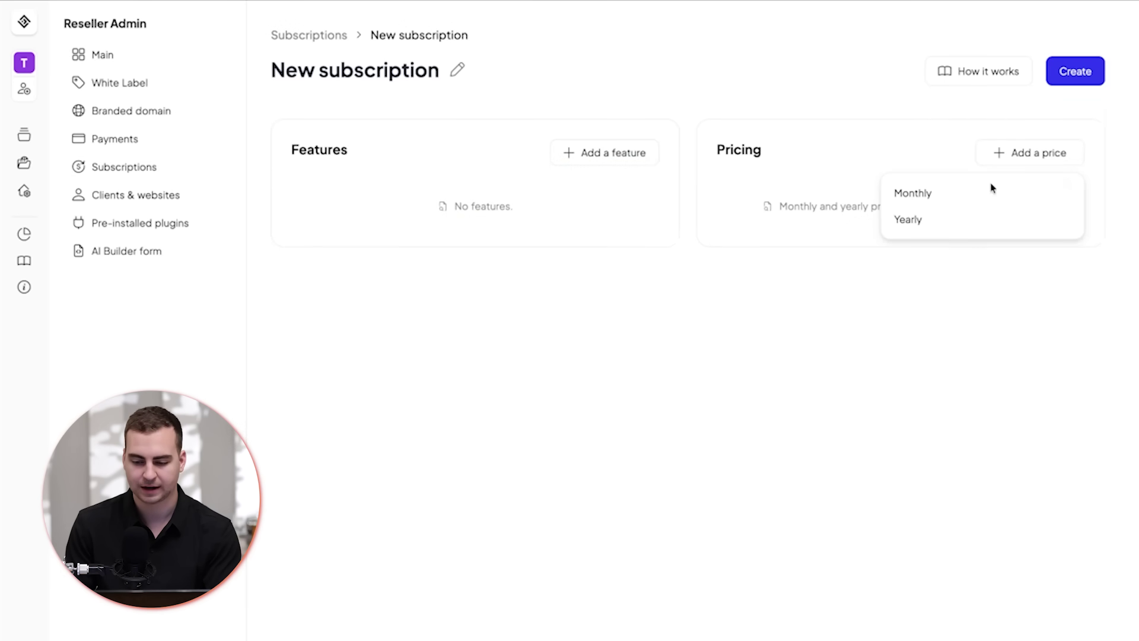
pyautogui.click(752, 300)
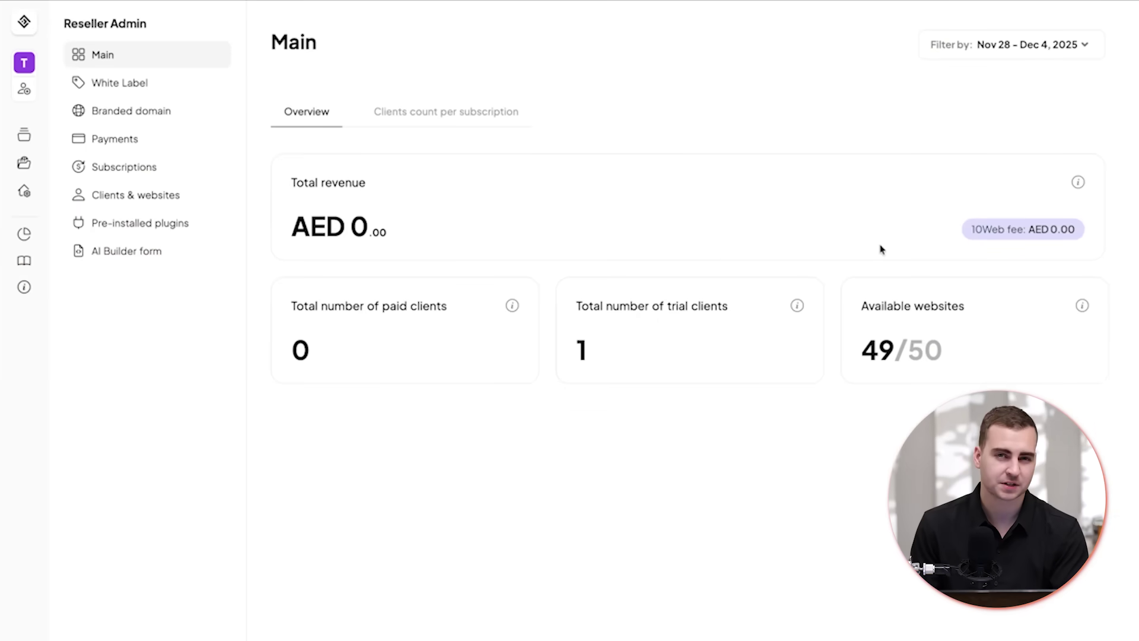
pyautogui.moveTo(889, 318); pyautogui.dragTo(969, 359)
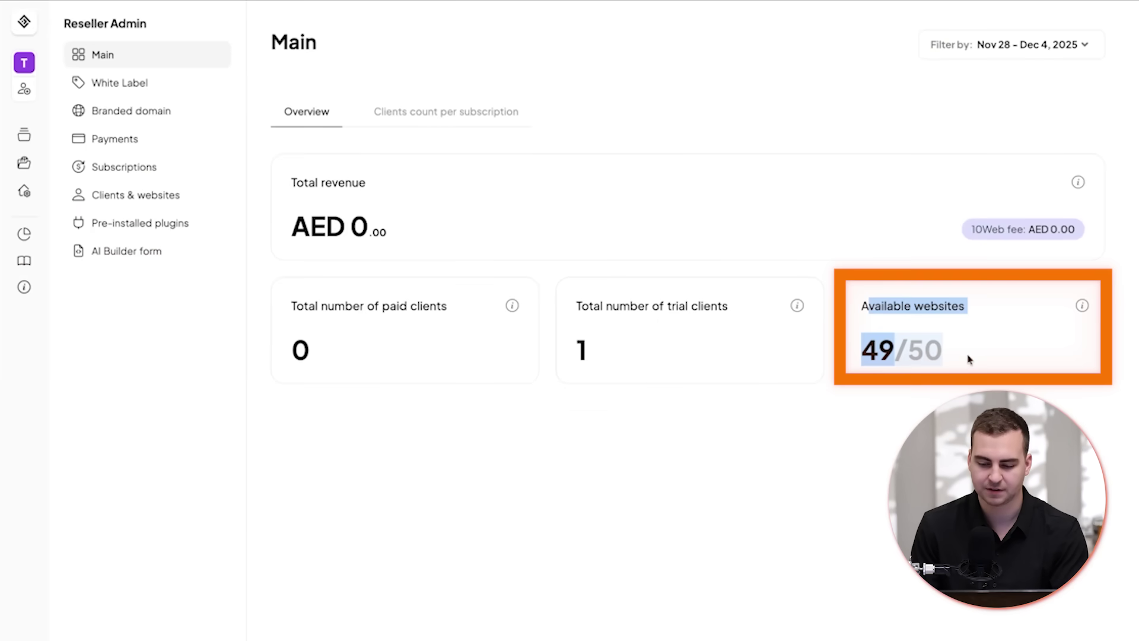
pyautogui.click(975, 355)
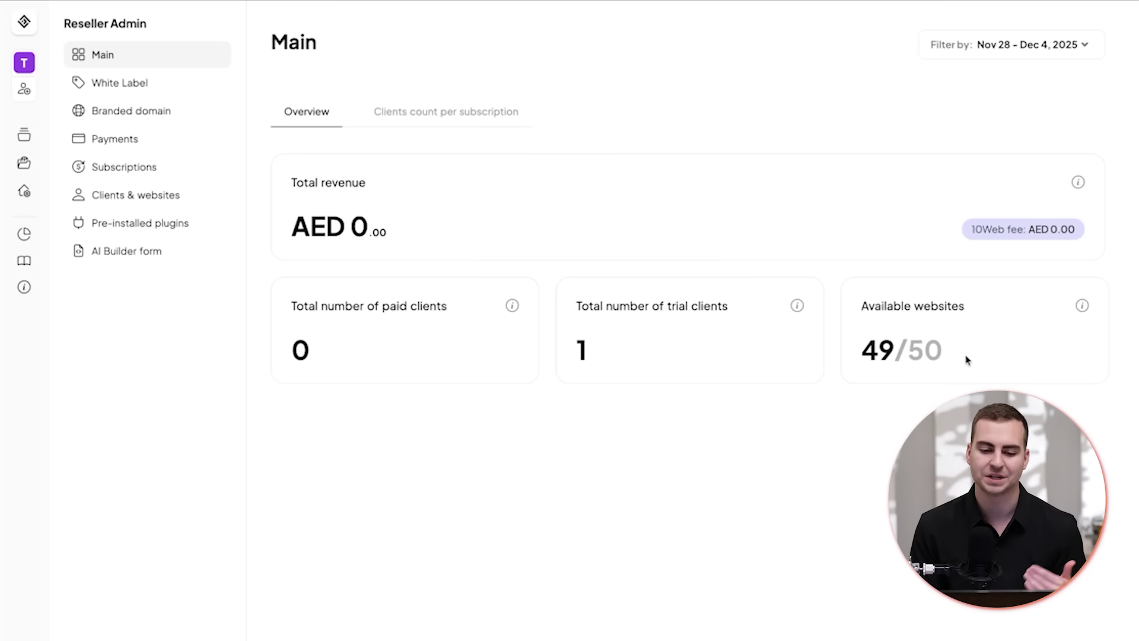
pyautogui.click(459, 109)
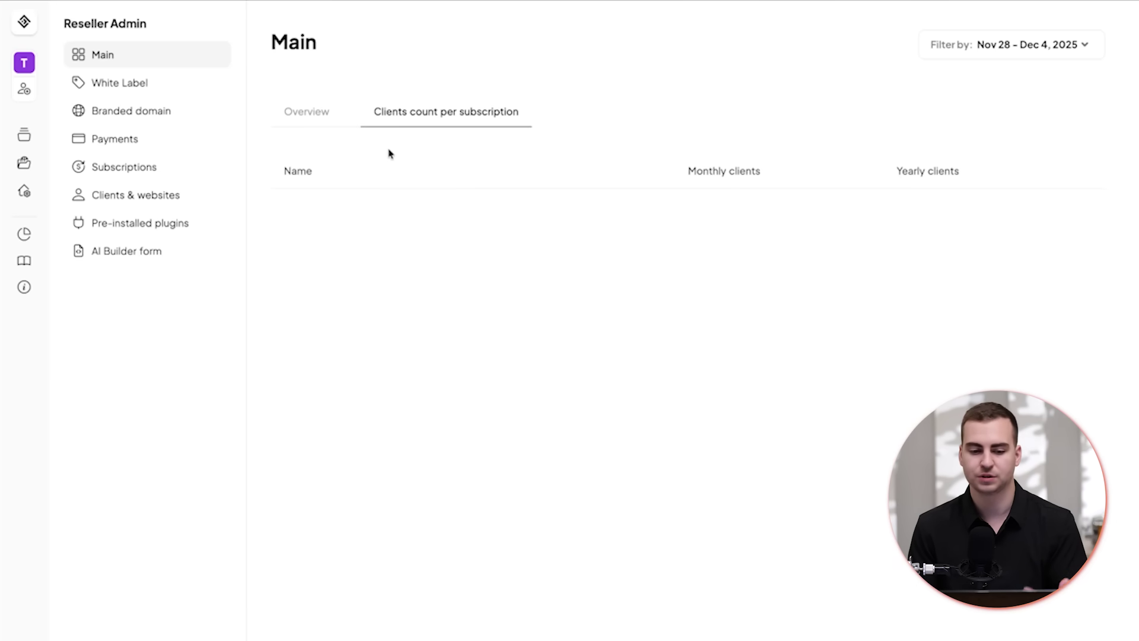
pyautogui.click(314, 112)
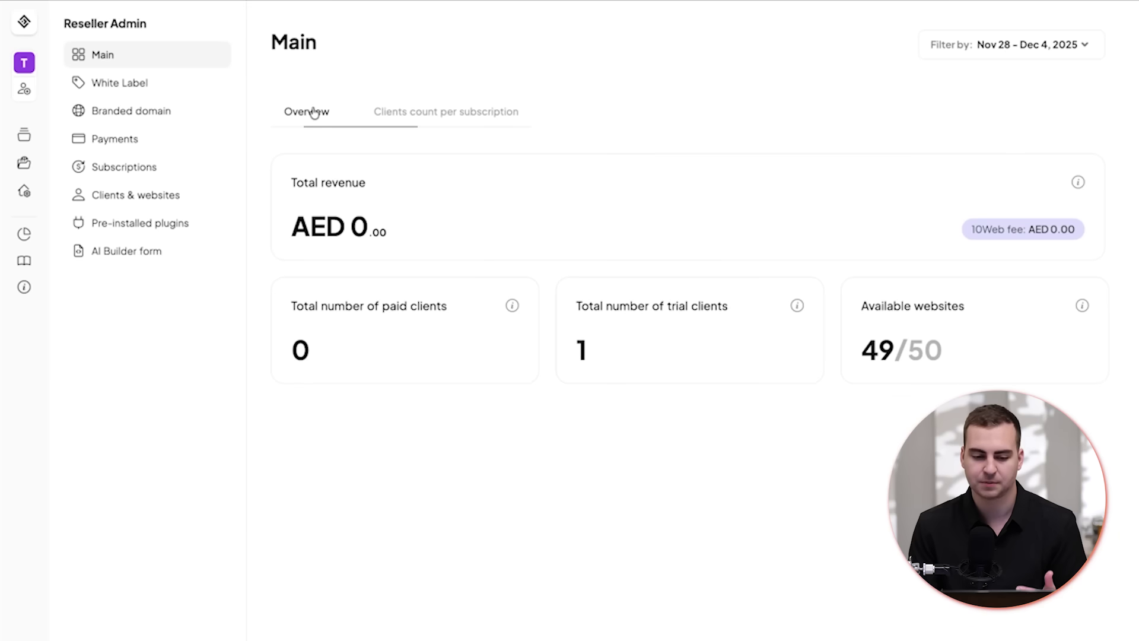